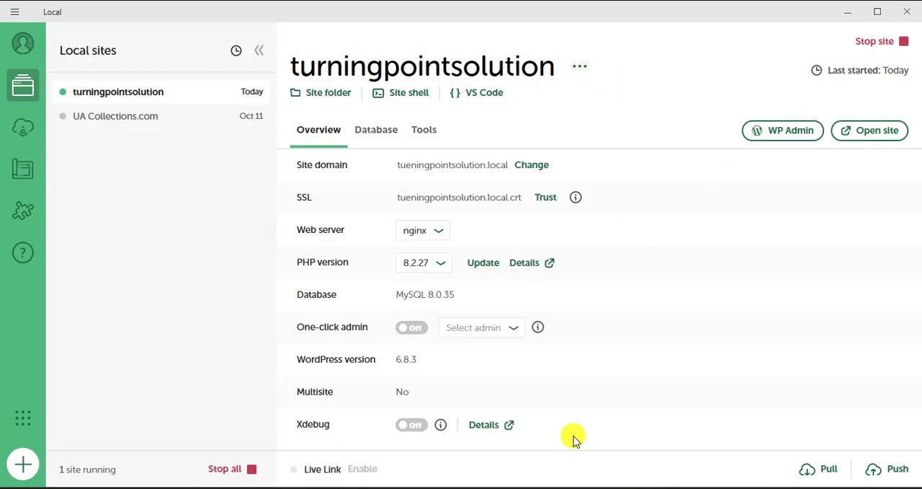
- Switch to the browser and view the WordPress dashboard alongside the site's live blog page
{"action": "left_click", "coordinate": [565, 488]}
{"action": "scroll", "coordinate": [163, 123], "scroll_direction": "down", "scroll_amount": 3}
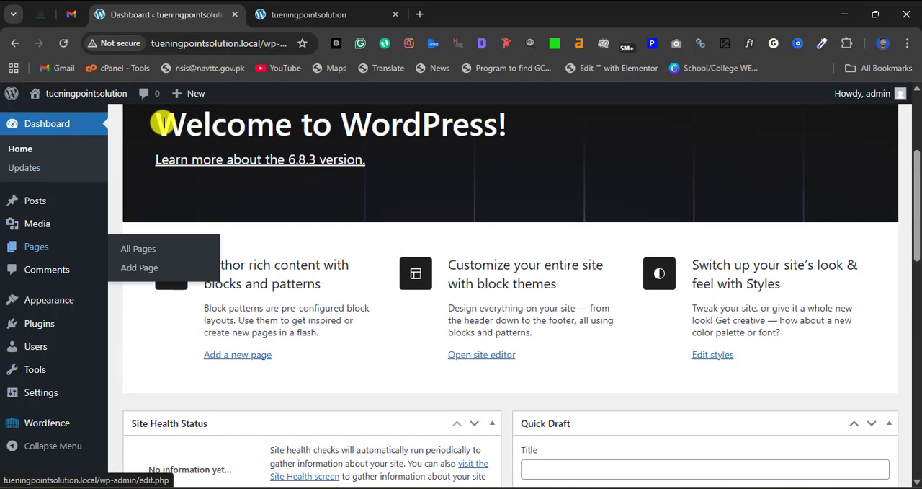
{"action": "scroll", "coordinate": [163, 123], "scroll_direction": "up", "scroll_amount": 3}
{"action": "left_click", "coordinate": [281, 16]}
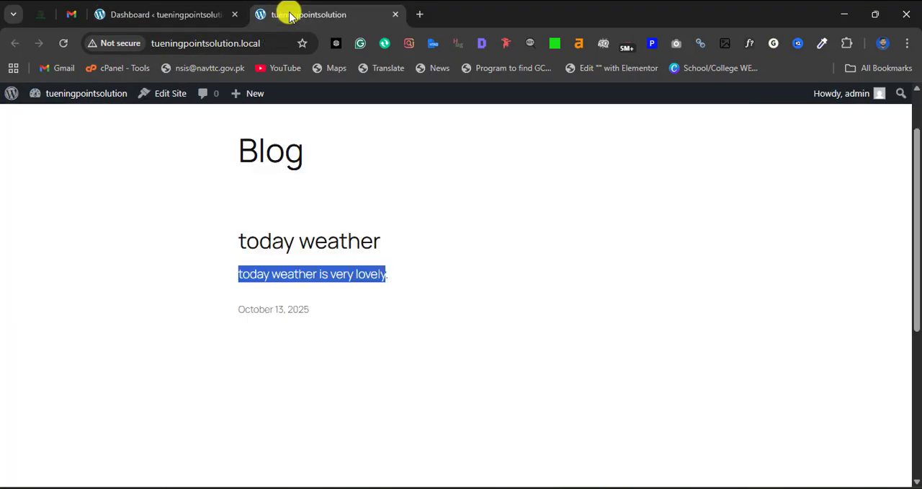
{"action": "left_click", "coordinate": [180, 11]}
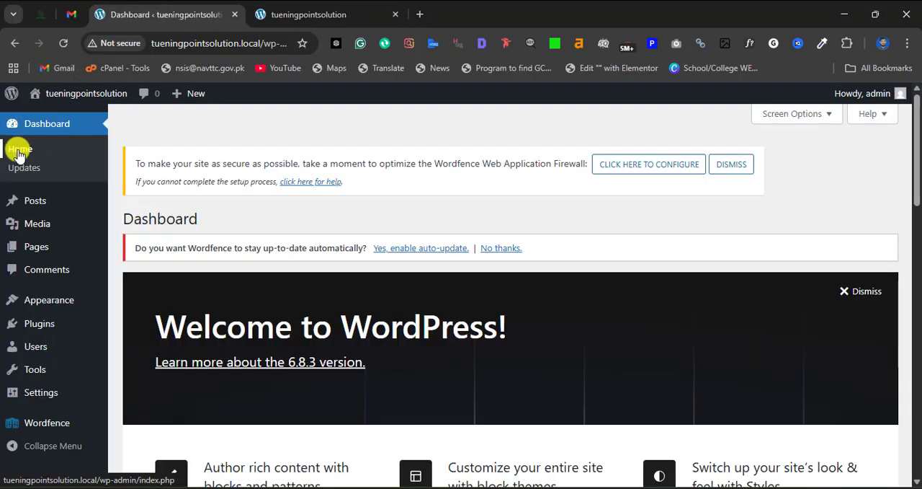
- Examine the welcome banner and the panels below it on the dashboard home screen
{"action": "scroll", "coordinate": [201, 260], "scroll_direction": "down", "scroll_amount": 1}
{"action": "left_click_drag", "start_coordinate": [140, 257], "coordinate": [454, 291]}
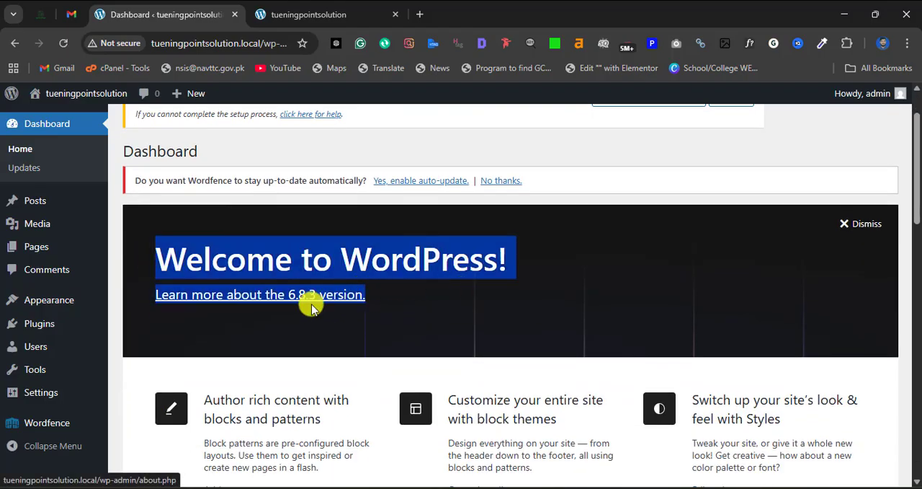
{"action": "scroll", "coordinate": [302, 312], "scroll_direction": "down", "scroll_amount": 1}
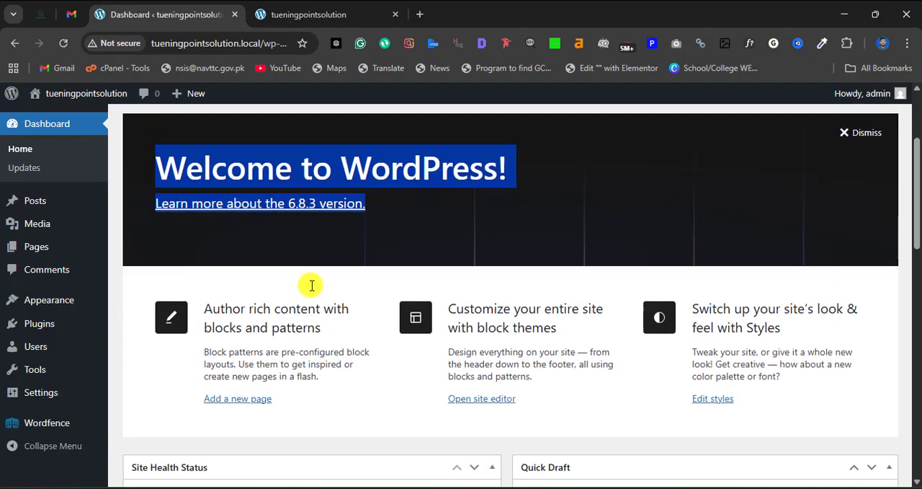
{"action": "scroll", "coordinate": [312, 285], "scroll_direction": "up", "scroll_amount": 1}
{"action": "left_click", "coordinate": [263, 241]}
{"action": "scroll", "coordinate": [320, 235], "scroll_direction": "down", "scroll_amount": 1}
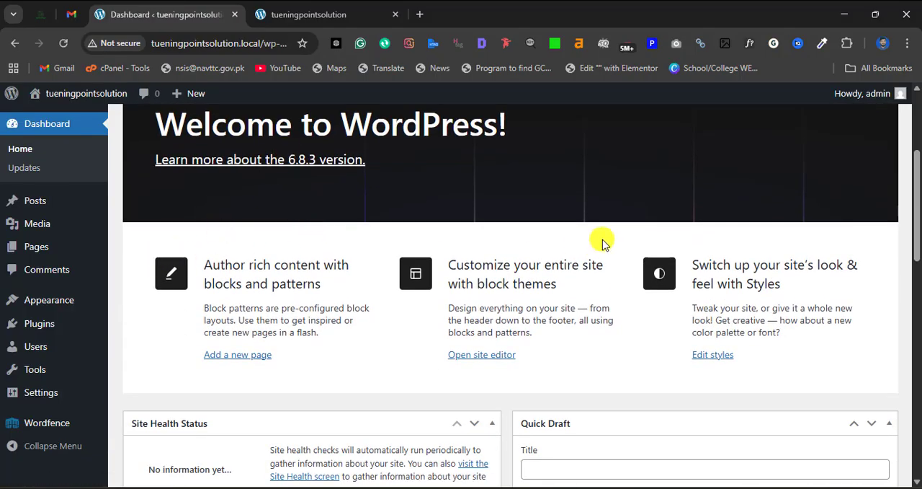
{"action": "scroll", "coordinate": [702, 282], "scroll_direction": "down", "scroll_amount": 1}
{"action": "scroll", "coordinate": [202, 264], "scroll_direction": "up", "scroll_amount": 4}
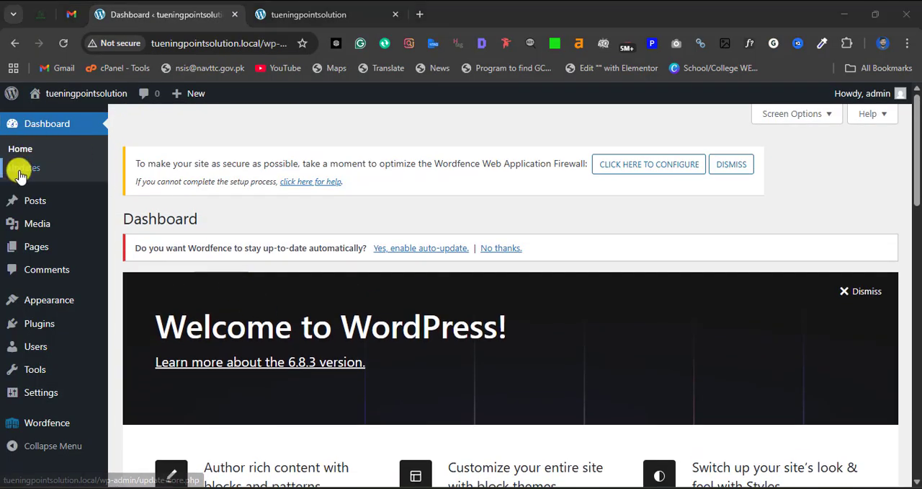
{"action": "mouse_move", "coordinate": [92, 200]}
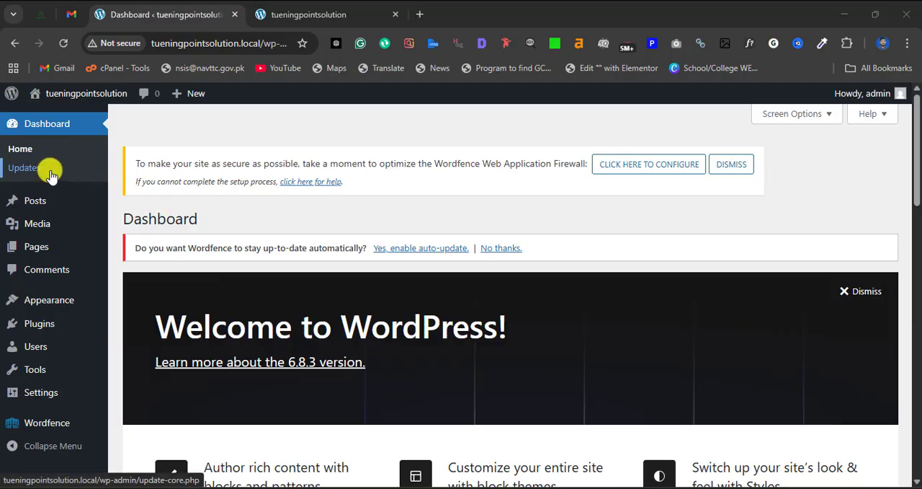
{"action": "mouse_move", "coordinate": [31, 199]}
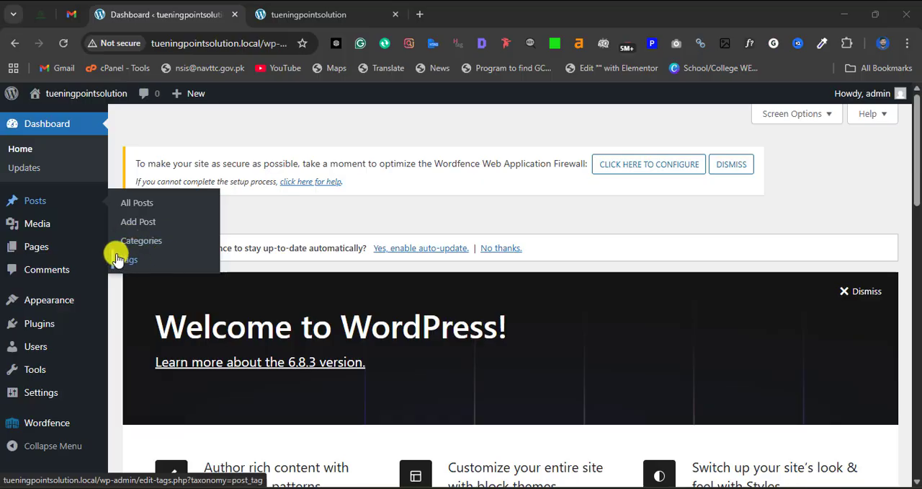
{"action": "mouse_move", "coordinate": [37, 226]}
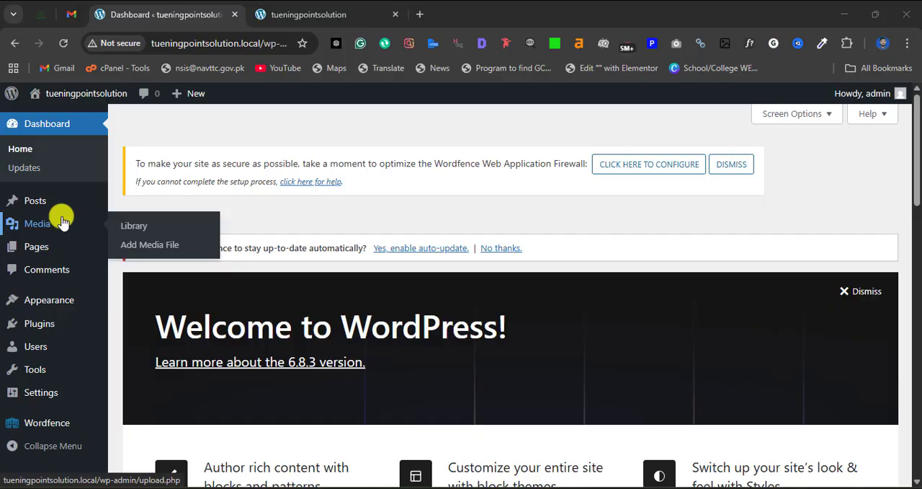
{"action": "mouse_move", "coordinate": [41, 247]}
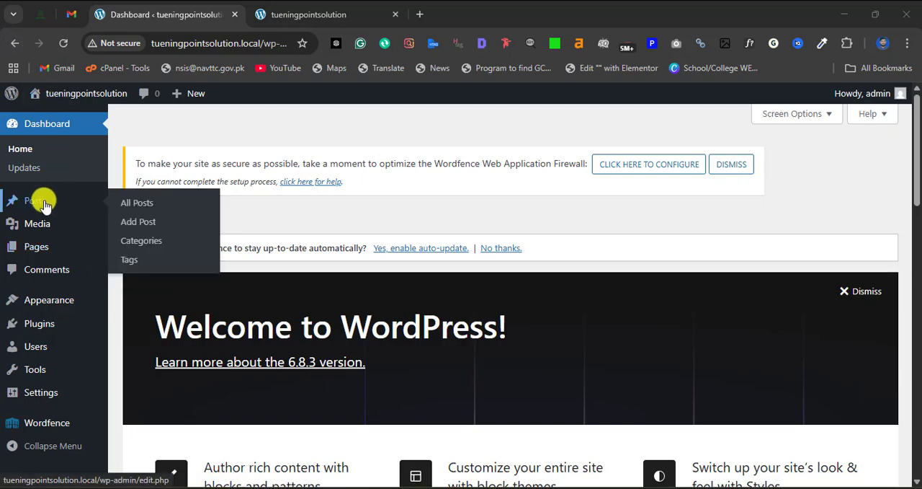
- Create a new post with the title "Today weather"
{"action": "left_click", "coordinate": [130, 223]}
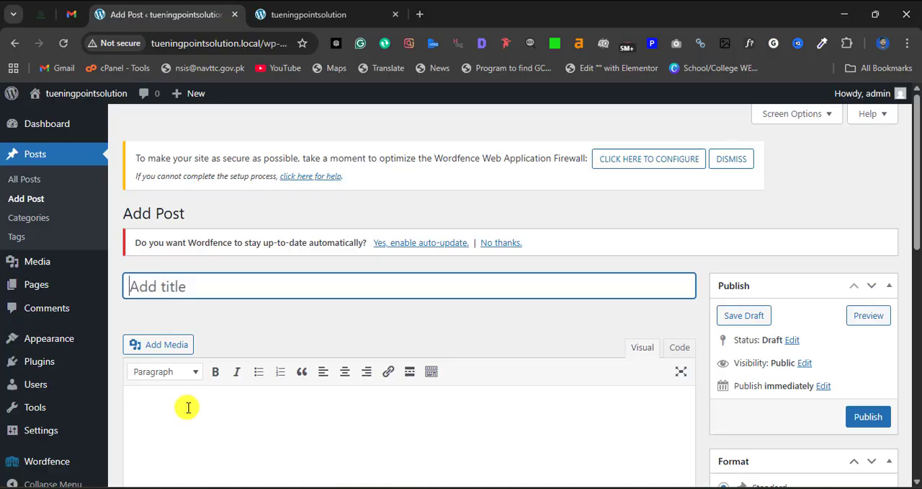
{"action": "left_click", "coordinate": [160, 286]}
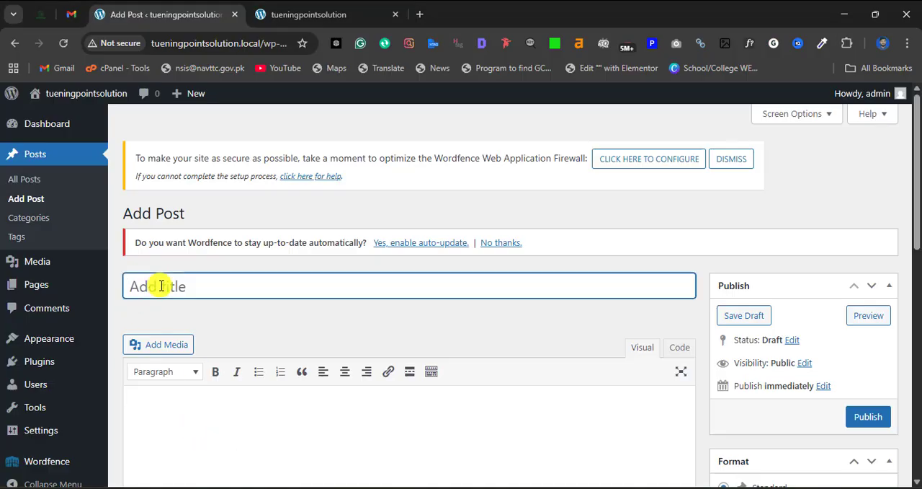
{"action": "type", "text": "to"}
{"action": "type", "text": "Too"}
{"action": "type", "text": "ay weat"}
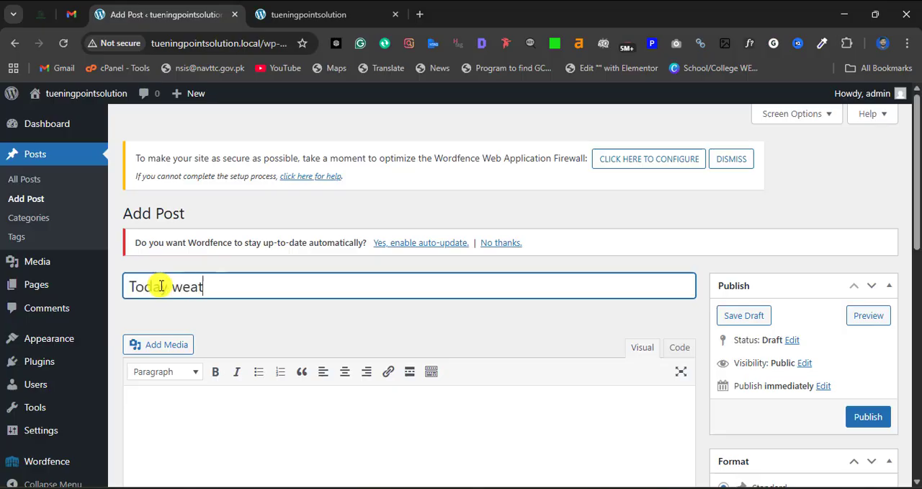
{"action": "type", "text": "her"}
- Write the post body, apply the suggested grammar correction so it reads "Today is lovely weather.", and publish the post
{"action": "scroll", "coordinate": [196, 226], "scroll_direction": "down", "scroll_amount": 1}
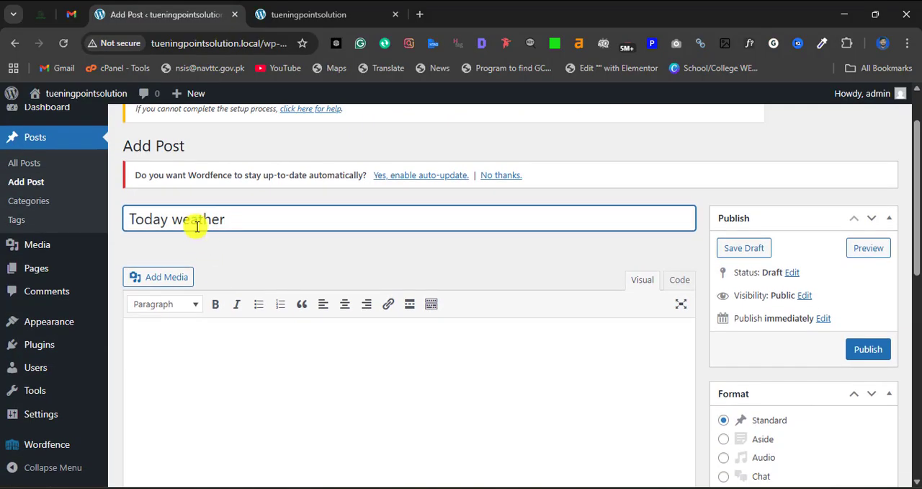
{"action": "scroll", "coordinate": [181, 267], "scroll_direction": "down", "scroll_amount": 2}
{"action": "scroll", "coordinate": [160, 274], "scroll_direction": "up", "scroll_amount": 1}
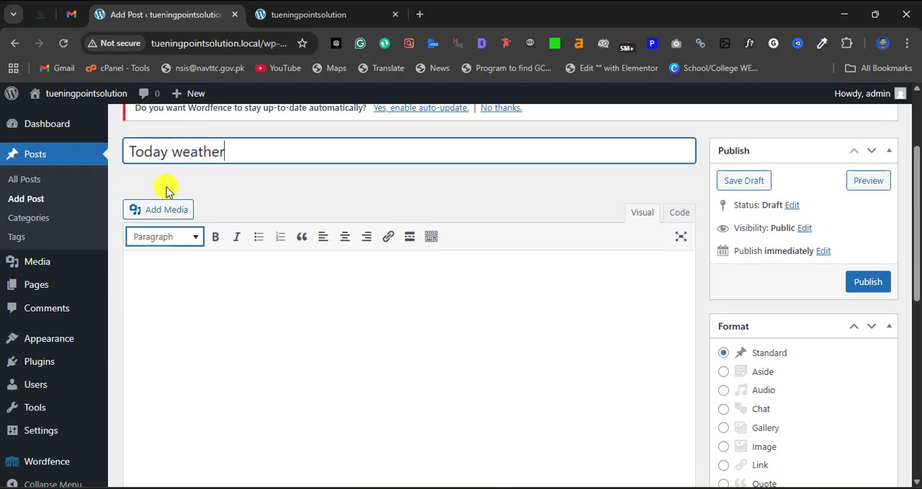
{"action": "left_click", "coordinate": [171, 278]}
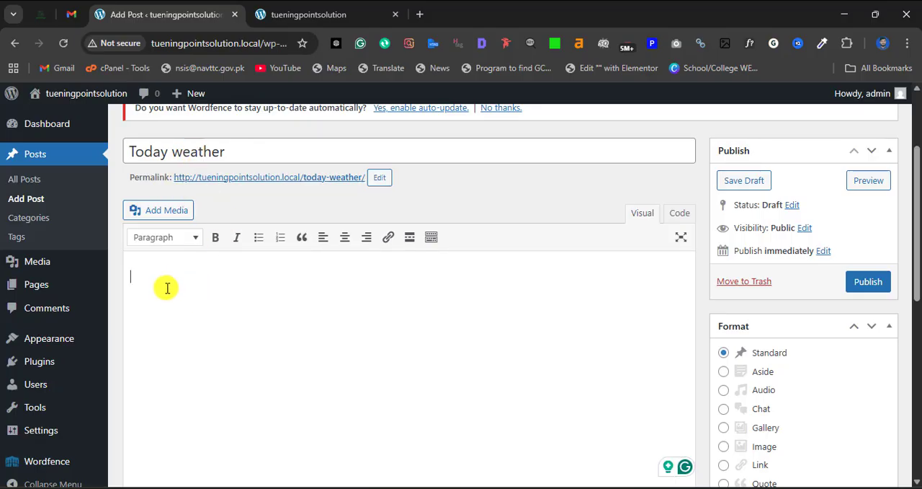
{"action": "type", "text": "toa"}
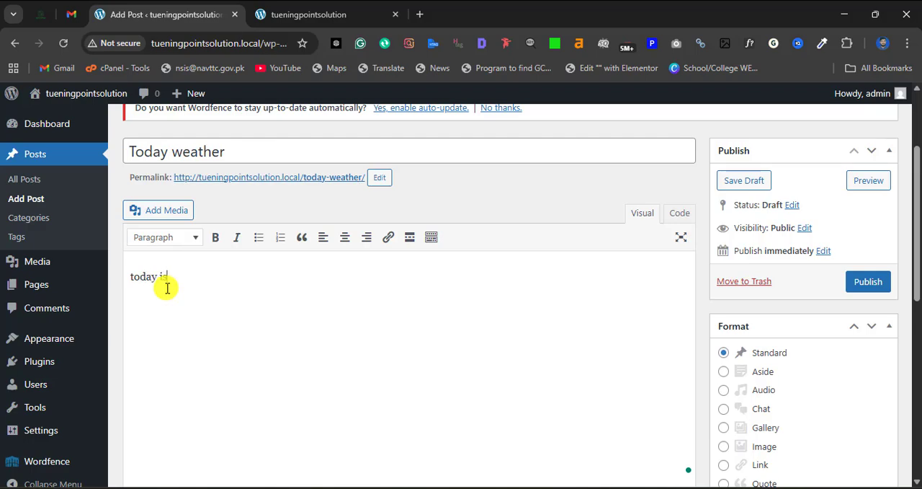
{"action": "type", "text": "ay is the l"}
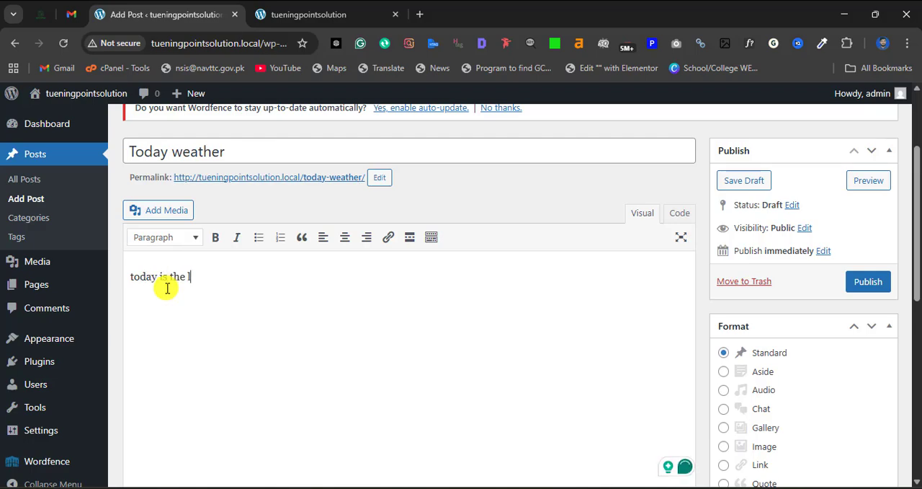
{"action": "type", "text": "ovely"}
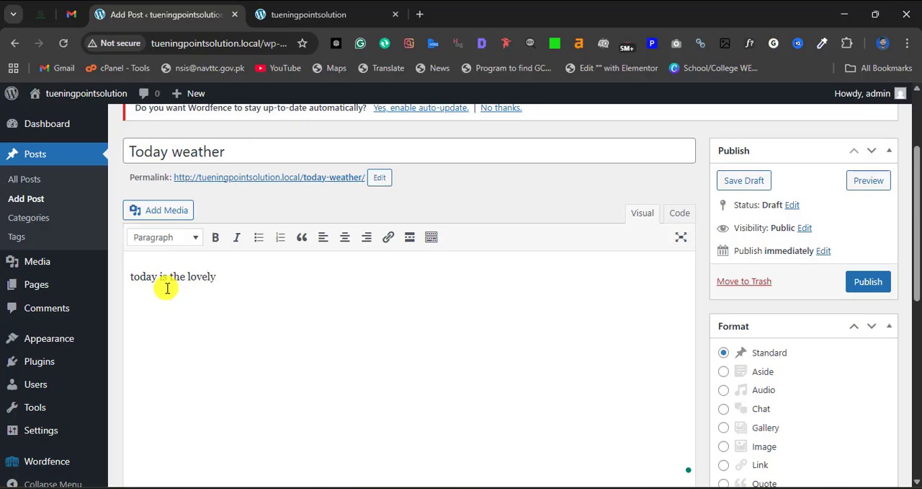
{"action": "type", "text": " weather"}
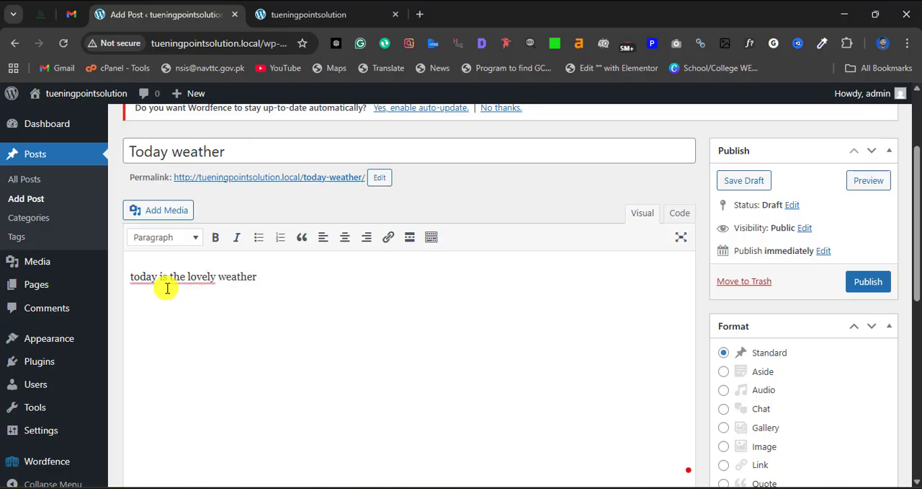
{"action": "mouse_move", "coordinate": [199, 282]}
{"action": "left_click", "coordinate": [199, 342]}
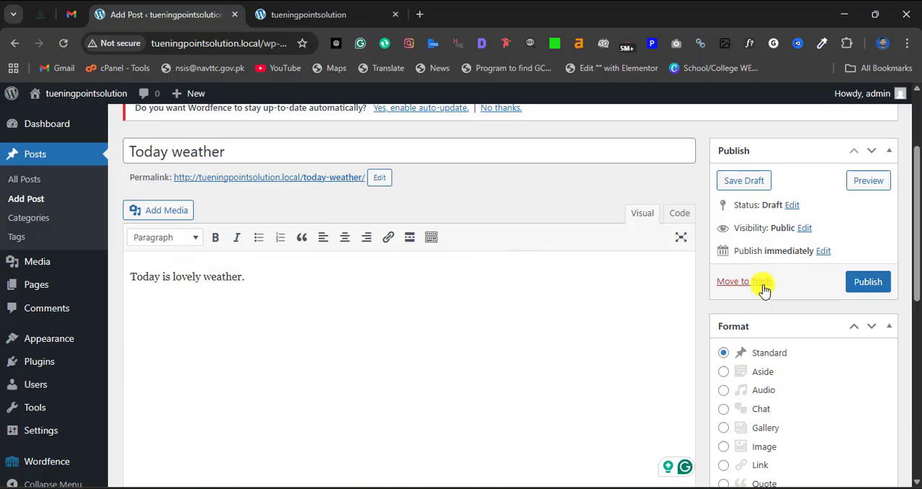
{"action": "left_click", "coordinate": [870, 287]}
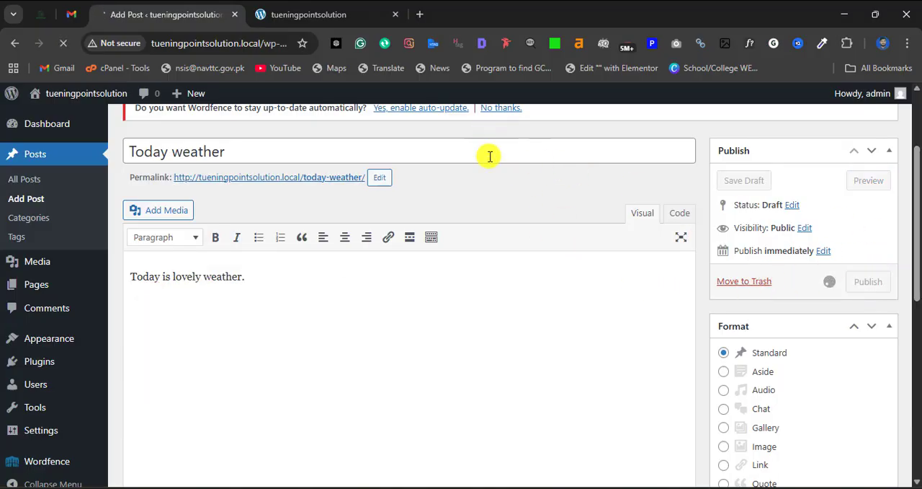
- Reload the live blog page and check the new post's title, text and date
{"action": "left_click", "coordinate": [312, 16]}
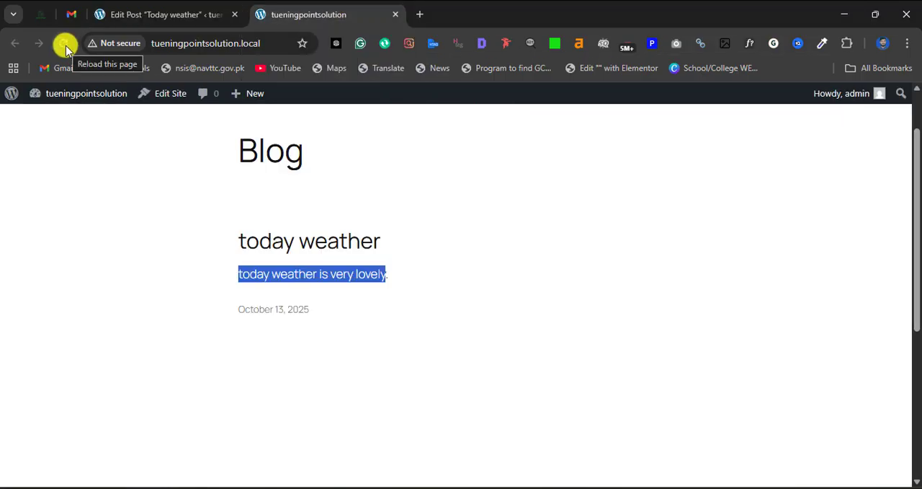
{"action": "left_click", "coordinate": [64, 43]}
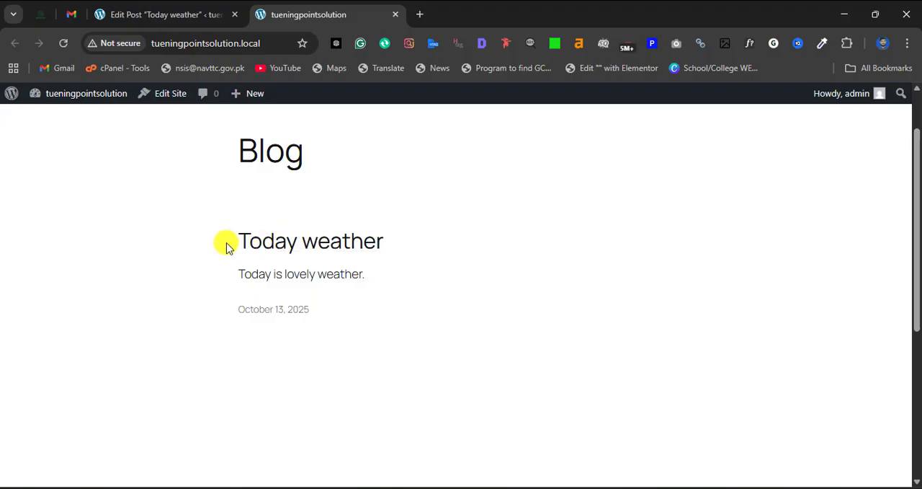
{"action": "left_click_drag", "start_coordinate": [255, 242], "coordinate": [402, 278]}
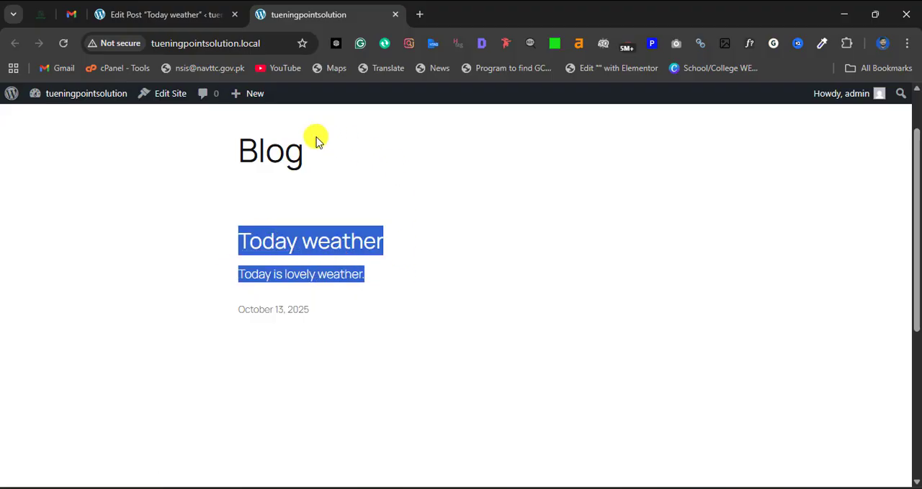
{"action": "left_click", "coordinate": [228, 241]}
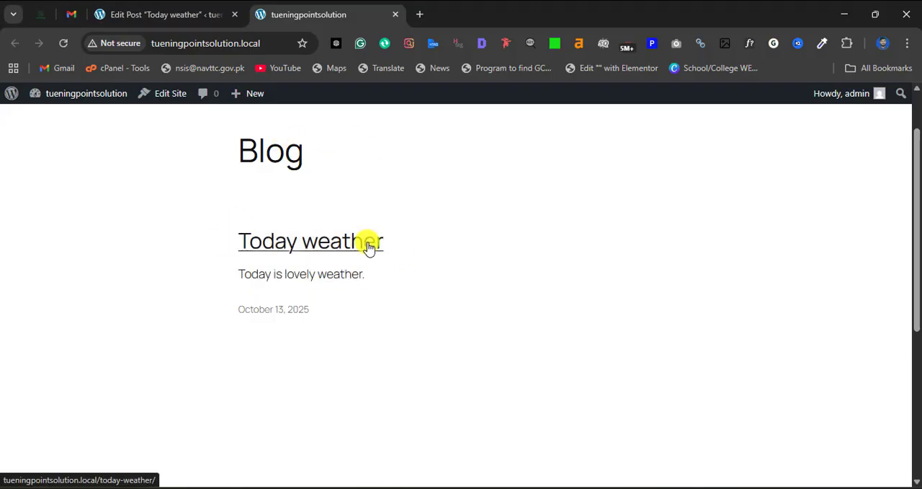
{"action": "left_click_drag", "start_coordinate": [212, 274], "coordinate": [404, 300]}
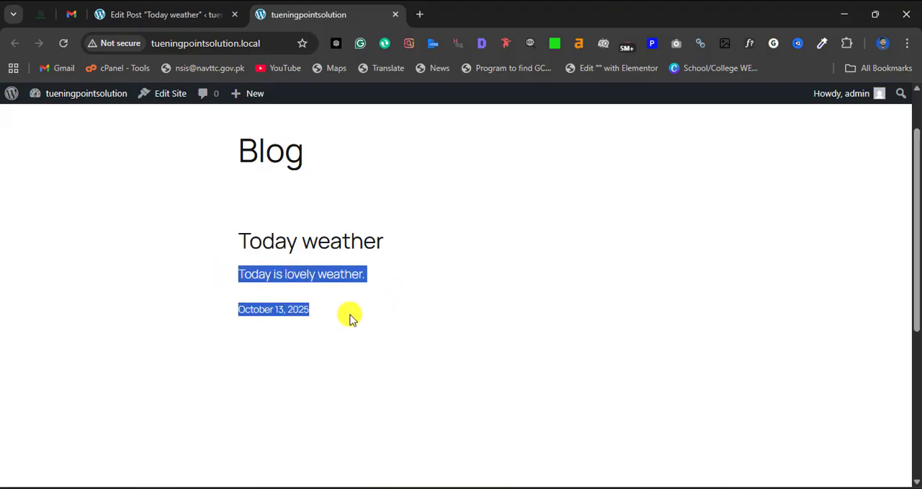
{"action": "left_click", "coordinate": [320, 305]}
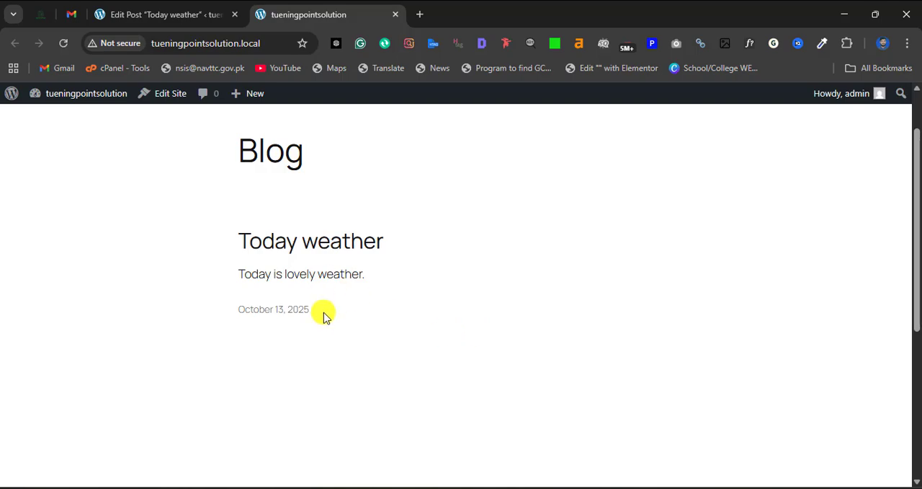
- Insert the Turning-points-2.png image from the media library above the body text of the "Today weather" post and update the post
{"action": "left_click", "coordinate": [137, 6]}
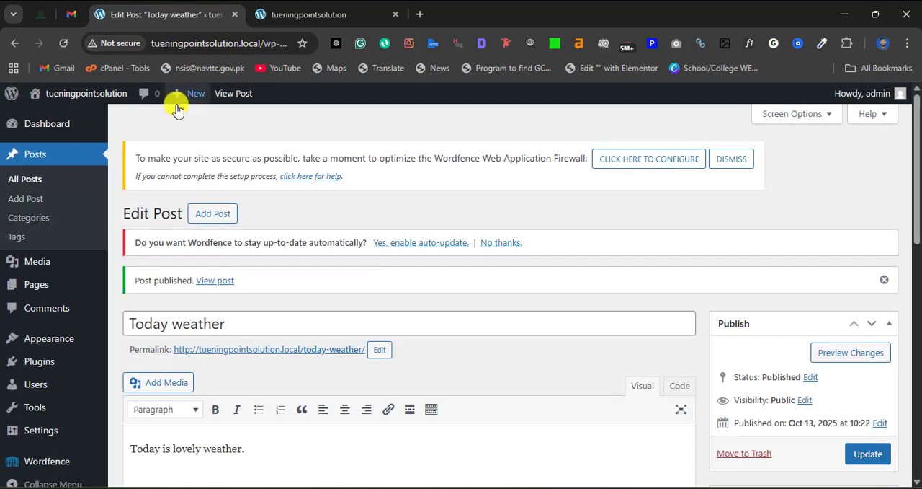
{"action": "scroll", "coordinate": [206, 188], "scroll_direction": "down", "scroll_amount": 2}
{"action": "scroll", "coordinate": [254, 301], "scroll_direction": "down", "scroll_amount": 1}
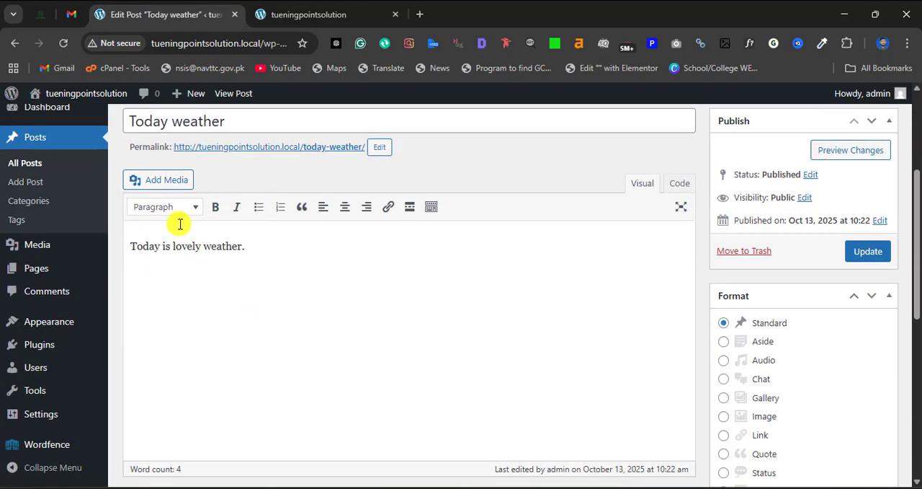
{"action": "left_click", "coordinate": [149, 183]}
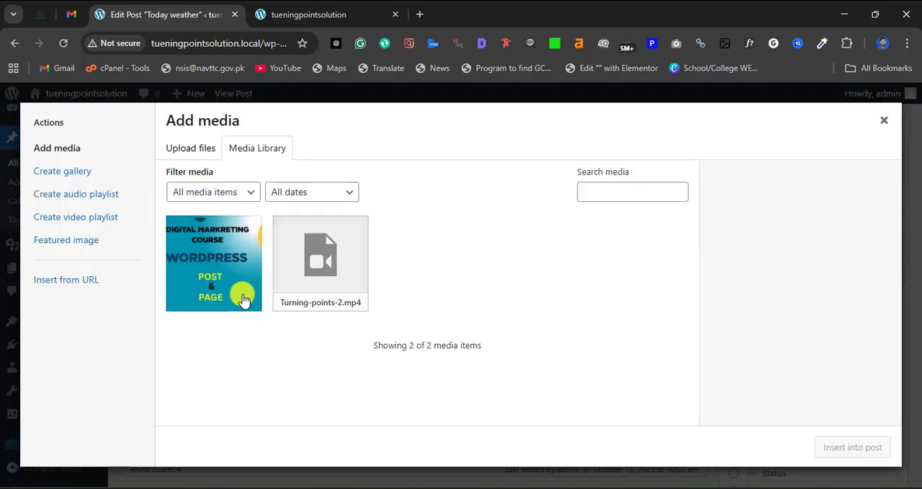
{"action": "left_click", "coordinate": [186, 148]}
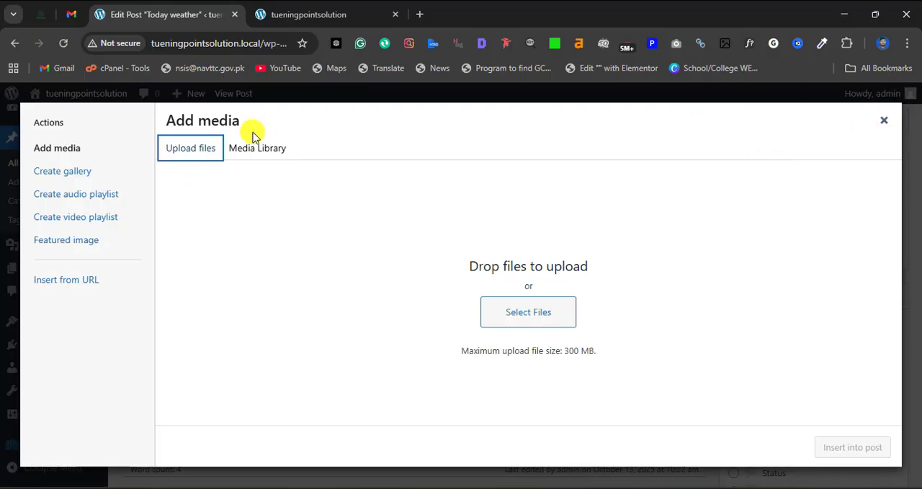
{"action": "left_click", "coordinate": [243, 153]}
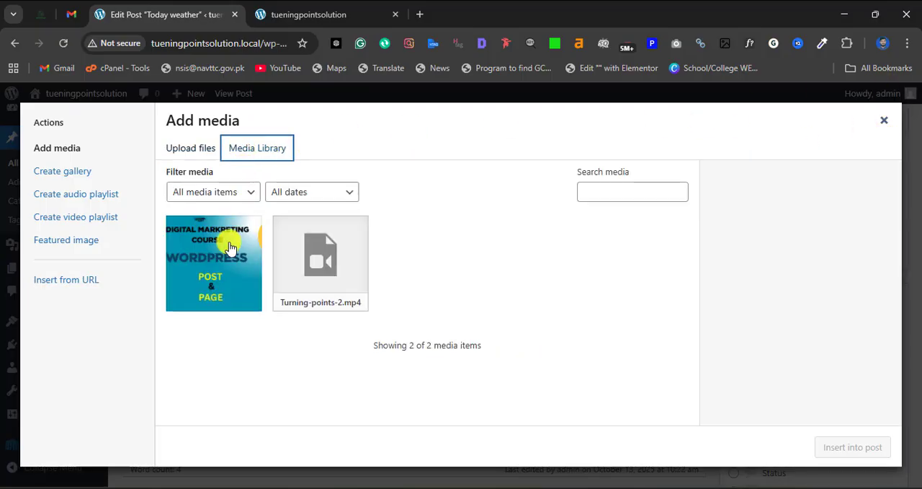
{"action": "left_click", "coordinate": [213, 266]}
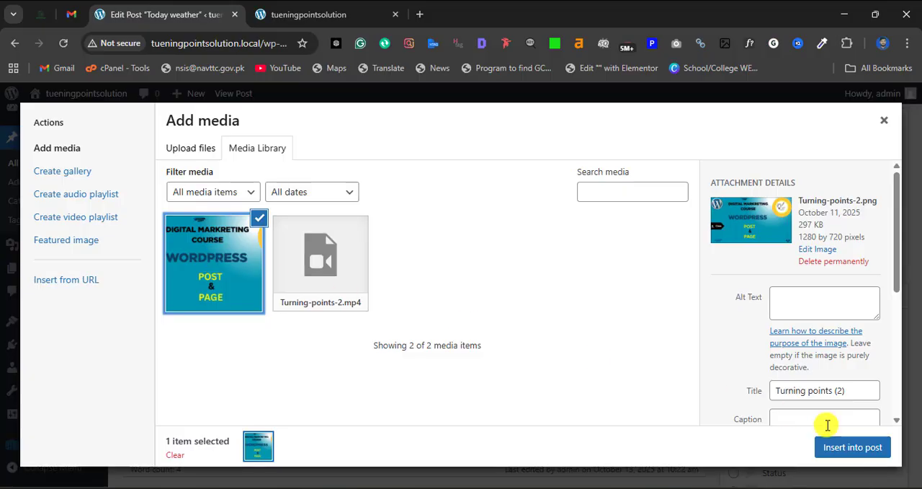
{"action": "left_click", "coordinate": [836, 444]}
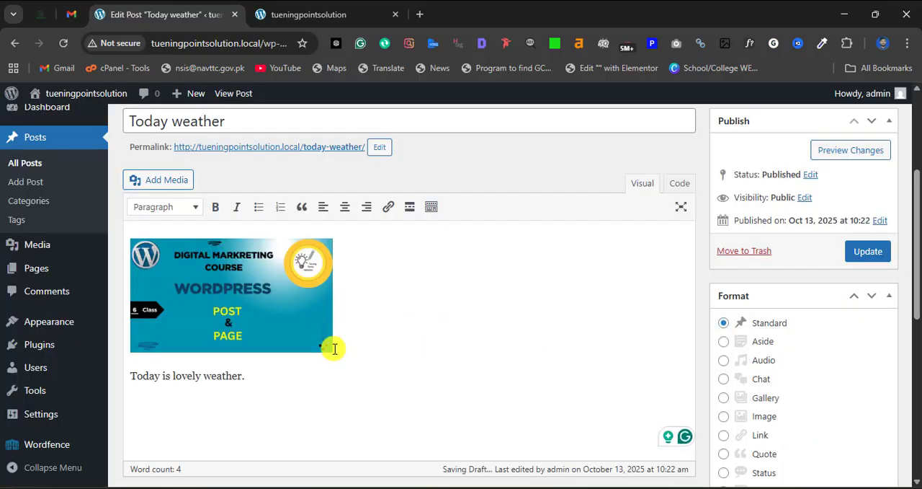
{"action": "left_click", "coordinate": [854, 252]}
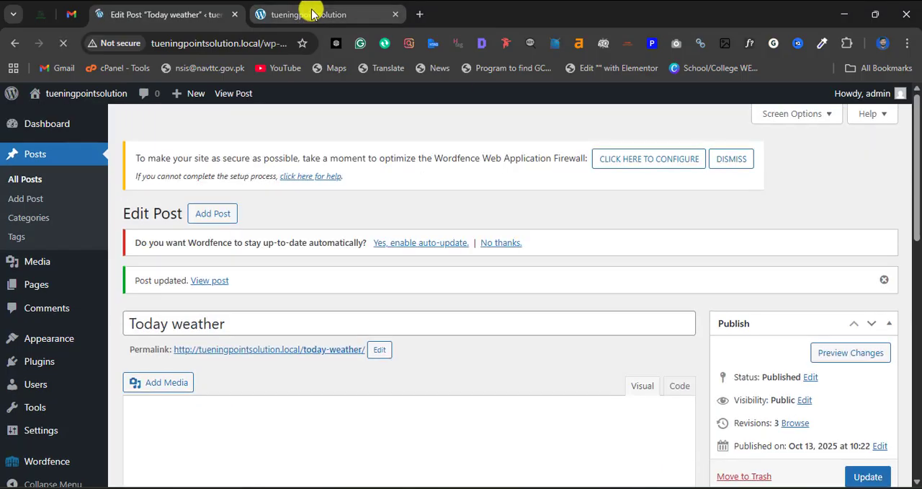
- Reload the live blog page and check how the image is displayed in the "Today weather" post
{"action": "left_click", "coordinate": [312, 15]}
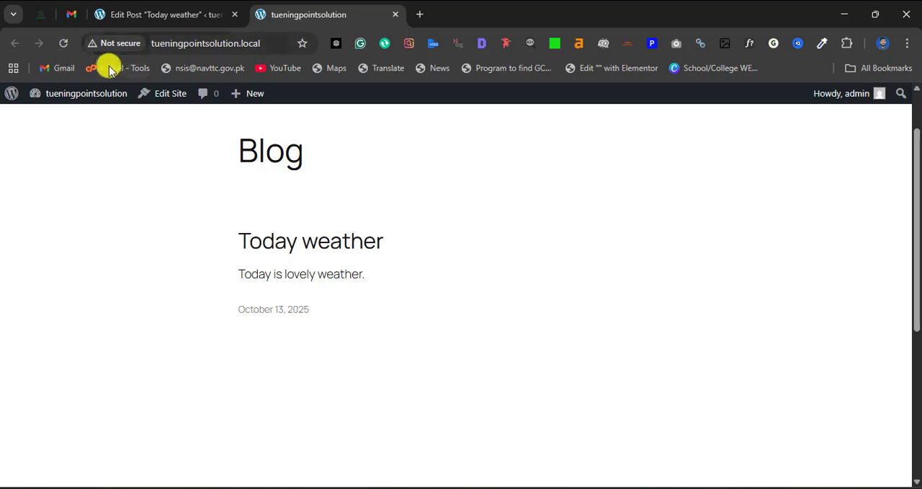
{"action": "left_click", "coordinate": [64, 43]}
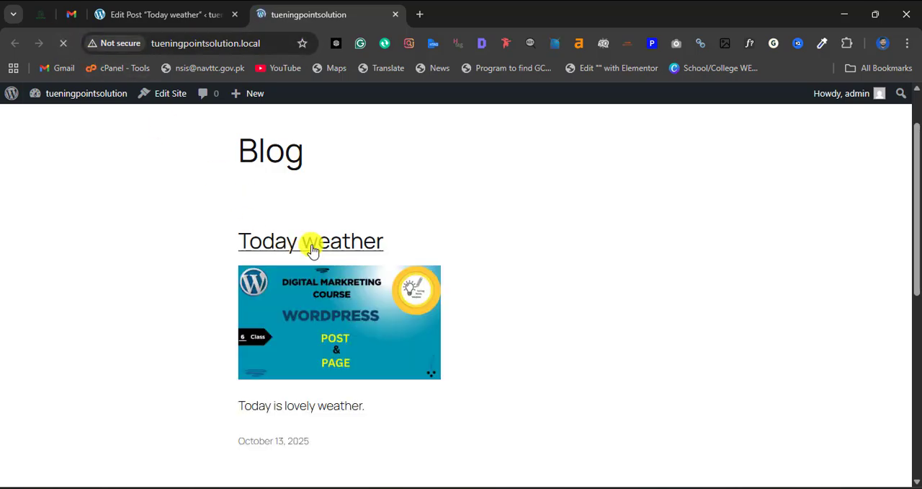
{"action": "left_click_drag", "start_coordinate": [228, 247], "coordinate": [420, 274]}
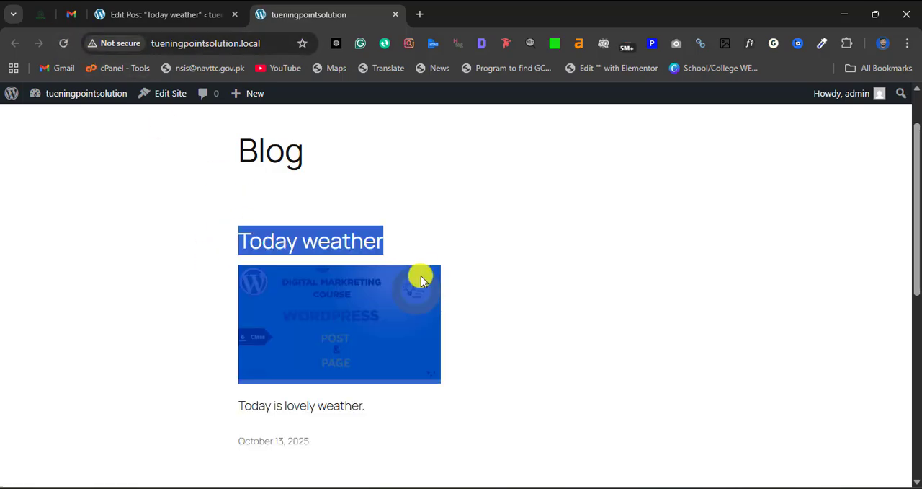
{"action": "left_click", "coordinate": [213, 295]}
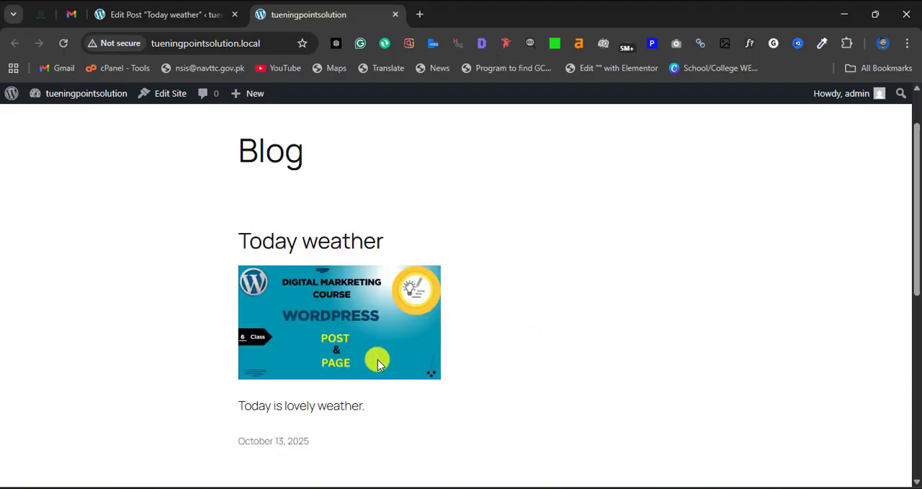
{"action": "scroll", "coordinate": [376, 362], "scroll_direction": "down", "scroll_amount": 3}
{"action": "scroll", "coordinate": [336, 315], "scroll_direction": "up", "scroll_amount": 3}
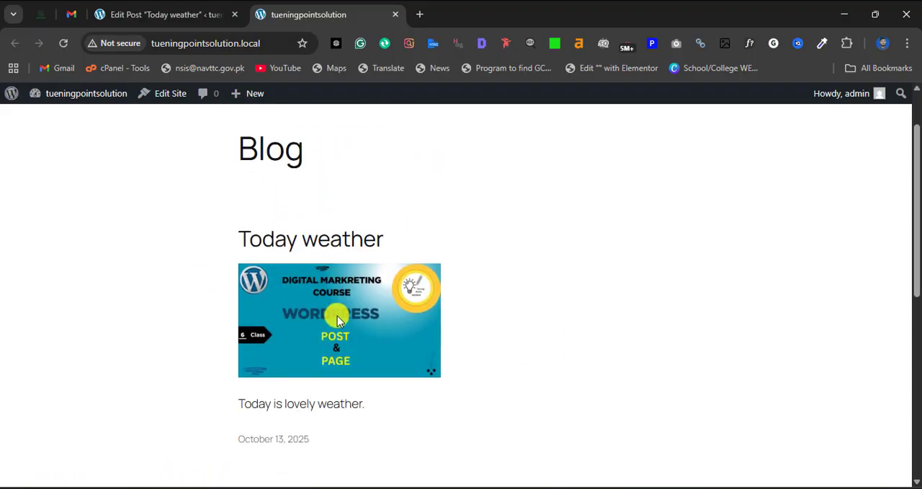
- Return to the site's admin area and start a new page with the title "contact me"
{"action": "left_click", "coordinate": [173, 16]}
{"action": "scroll", "coordinate": [260, 295], "scroll_direction": "down", "scroll_amount": 3}
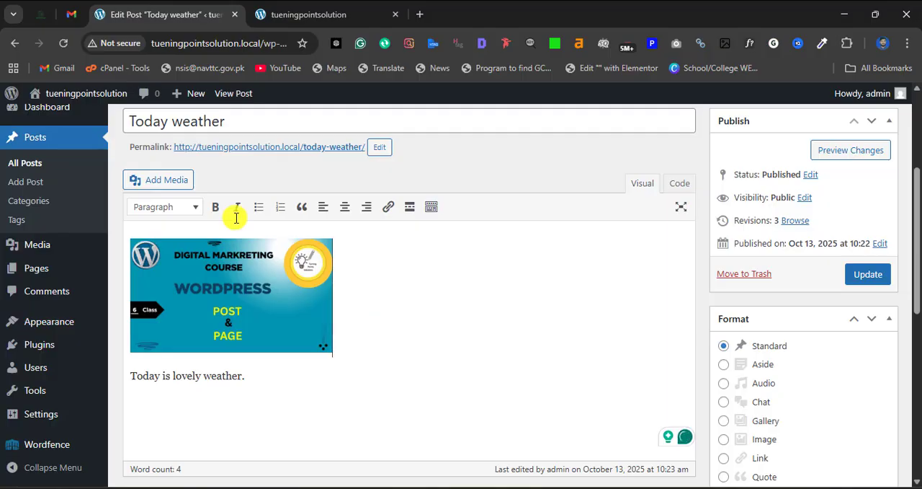
{"action": "scroll", "coordinate": [252, 321], "scroll_direction": "down", "scroll_amount": 1}
{"action": "left_click", "coordinate": [162, 342]}
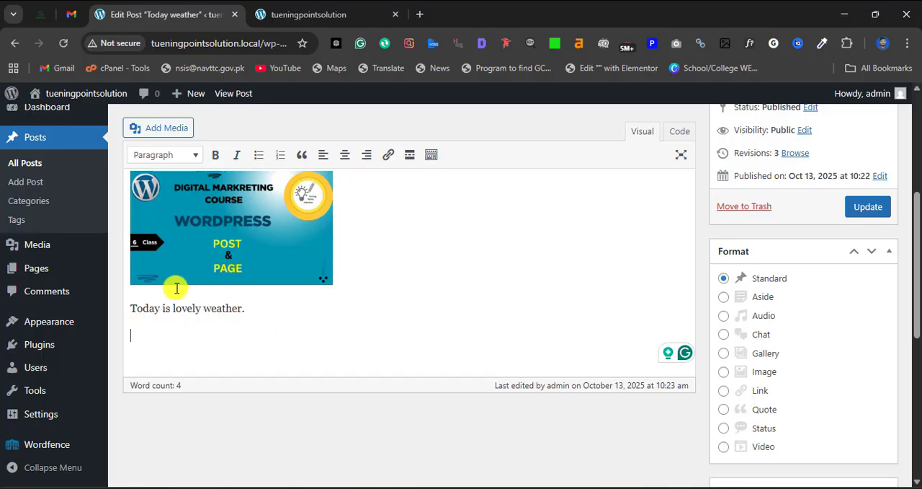
{"action": "scroll", "coordinate": [183, 300], "scroll_direction": "up", "scroll_amount": 2}
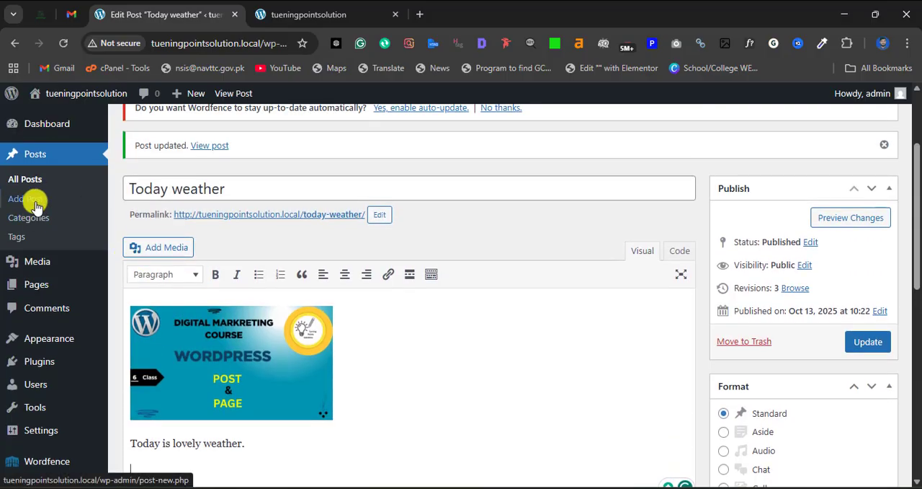
{"action": "scroll", "coordinate": [36, 216], "scroll_direction": "down", "scroll_amount": 1}
{"action": "mouse_move", "coordinate": [37, 268]}
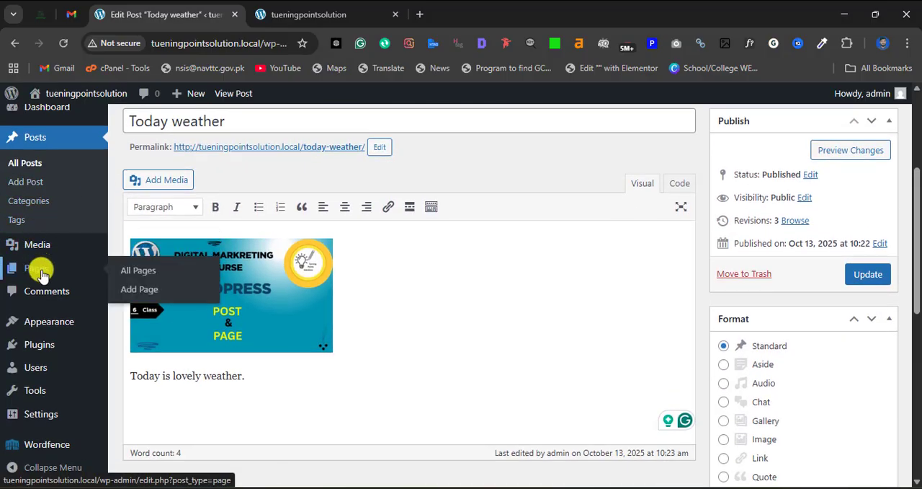
{"action": "left_click", "coordinate": [124, 286]}
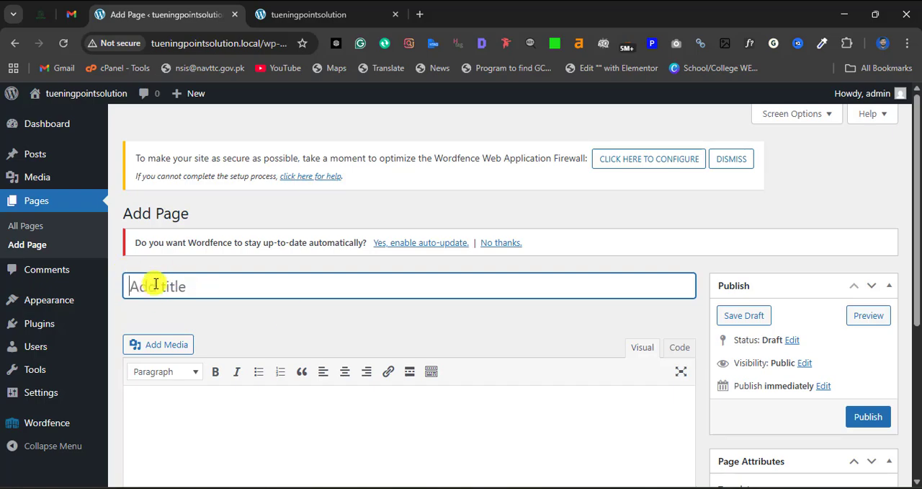
{"action": "type", "text": "co"}
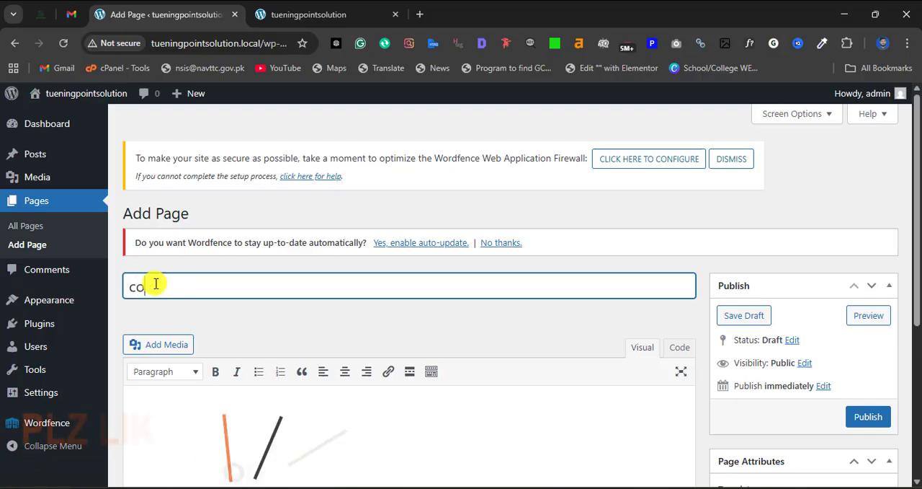
{"action": "type", "text": "ntac"}
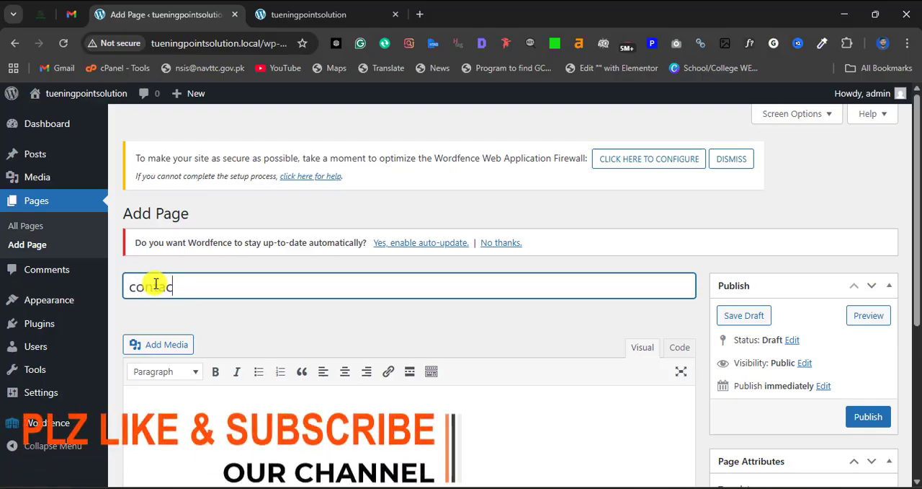
{"action": "type", "text": "t me"}
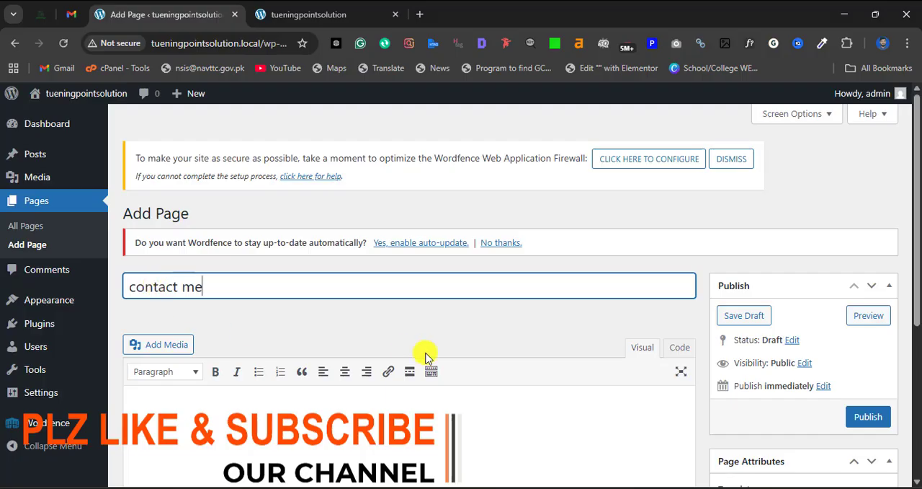
- Write the page body "feel free to contect me every time." and publish the page
{"action": "scroll", "coordinate": [166, 315], "scroll_direction": "down", "scroll_amount": 2}
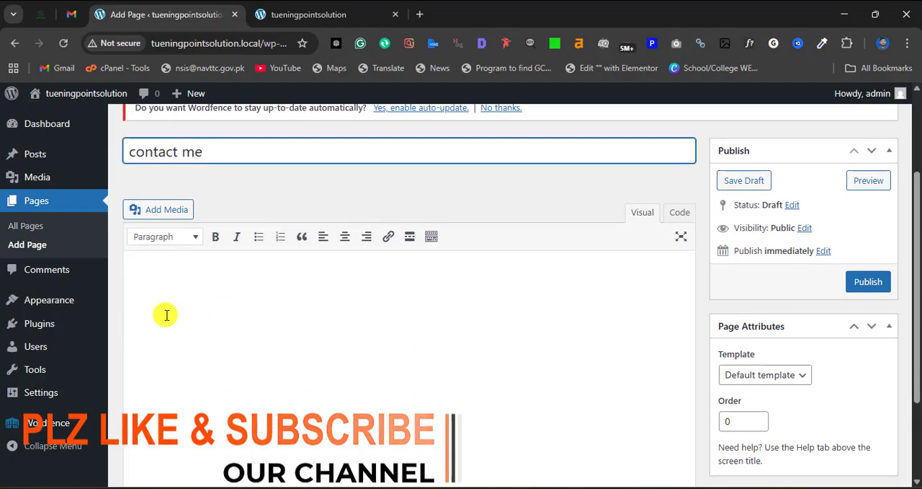
{"action": "left_click", "coordinate": [155, 272]}
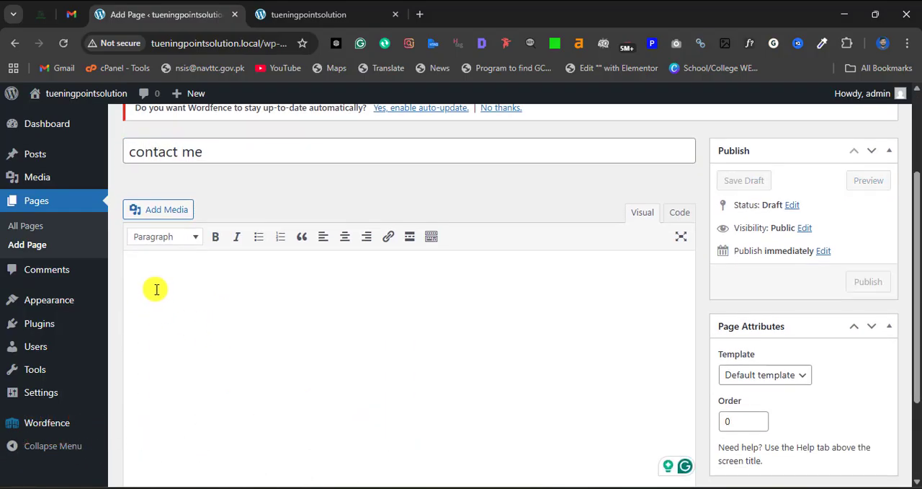
{"action": "type", "text": "f"}
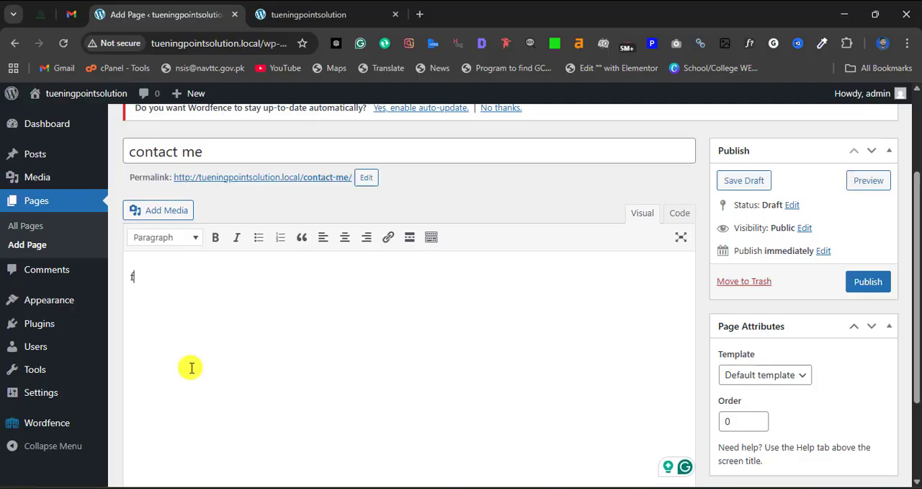
{"action": "type", "text": "eel f"}
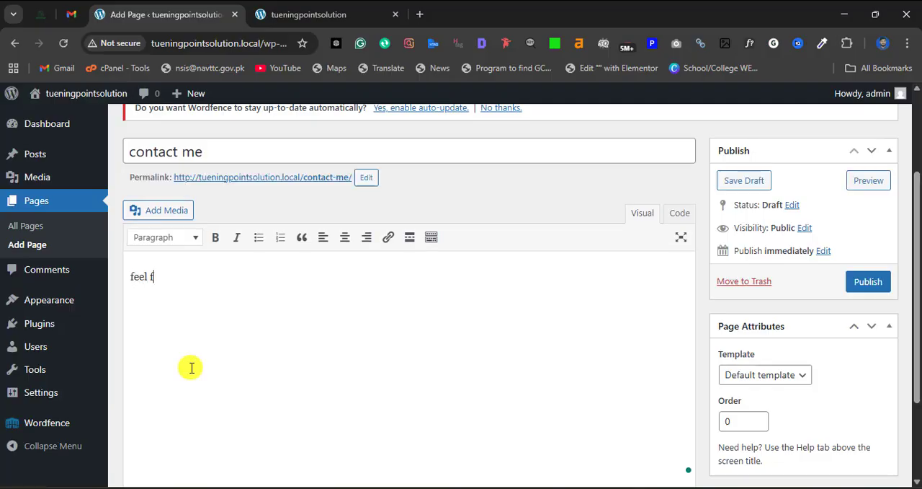
{"action": "type", "text": "ree to contect me "}
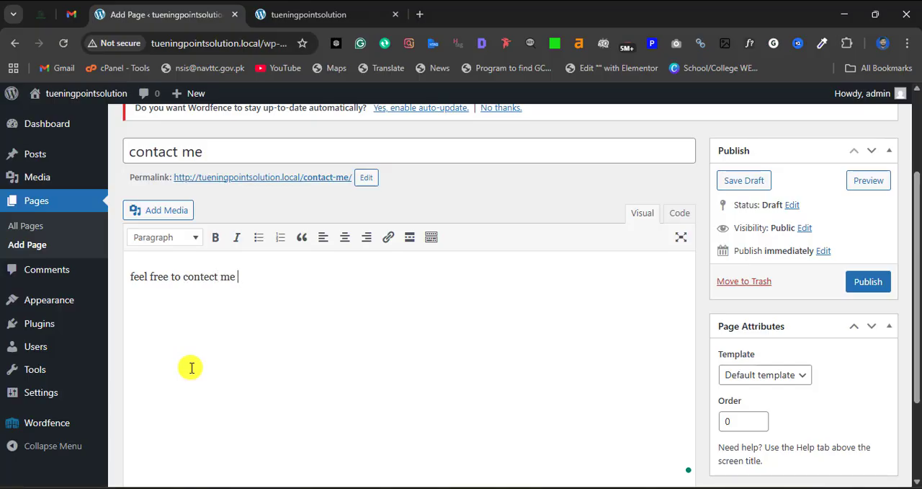
{"action": "type", "text": "every time."}
{"action": "mouse_move", "coordinate": [261, 283]}
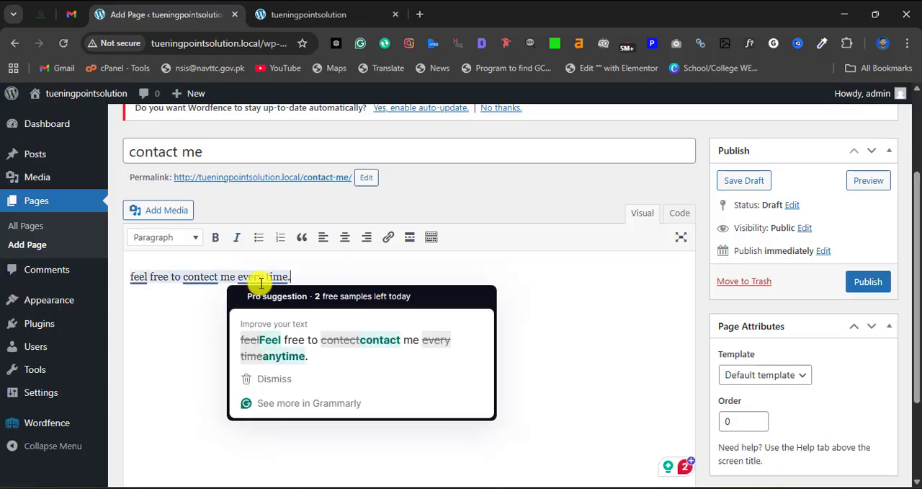
{"action": "scroll", "coordinate": [261, 284], "scroll_direction": "down", "scroll_amount": 1}
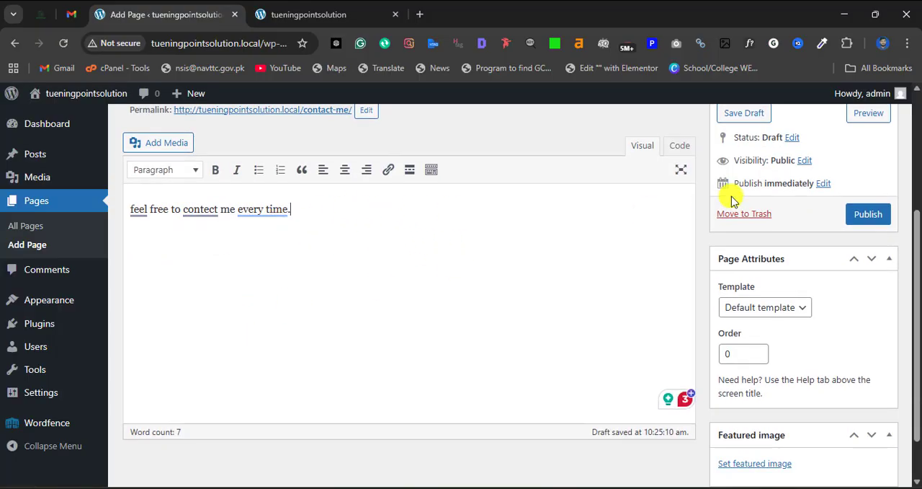
{"action": "left_click", "coordinate": [879, 215]}
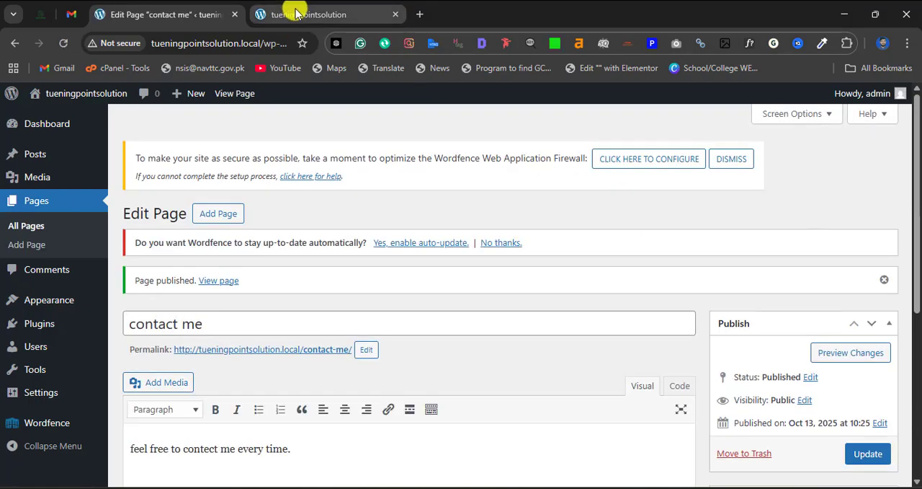
- Reload the live blog page and examine the post listing and the site header for the new page's link
{"action": "left_click", "coordinate": [295, 14]}
{"action": "left_click", "coordinate": [64, 43]}
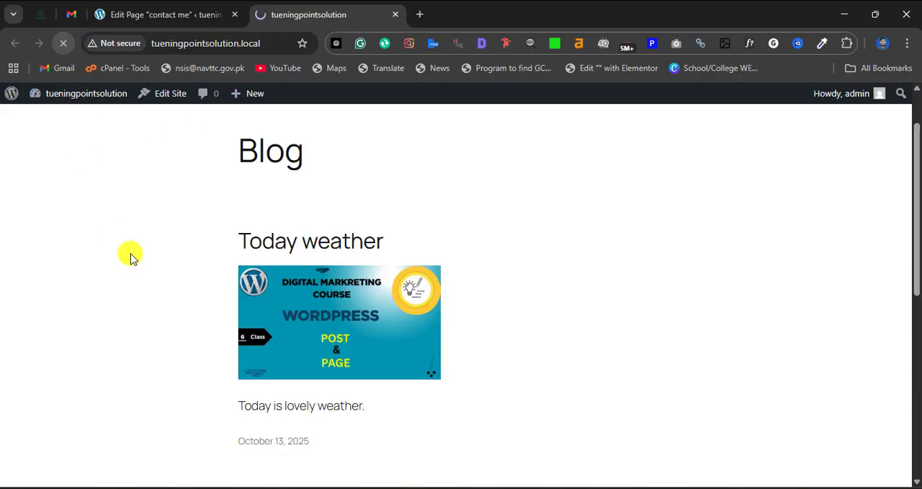
{"action": "scroll", "coordinate": [217, 234], "scroll_direction": "down", "scroll_amount": 3}
{"action": "scroll", "coordinate": [301, 268], "scroll_direction": "up", "scroll_amount": 1}
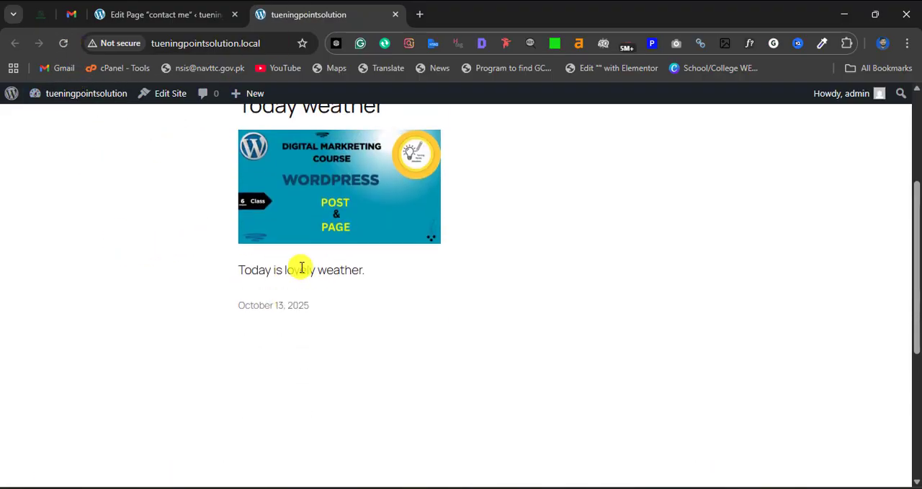
{"action": "left_click_drag", "start_coordinate": [381, 275], "coordinate": [387, 255]}
{"action": "scroll", "coordinate": [220, 261], "scroll_direction": "up", "scroll_amount": 2}
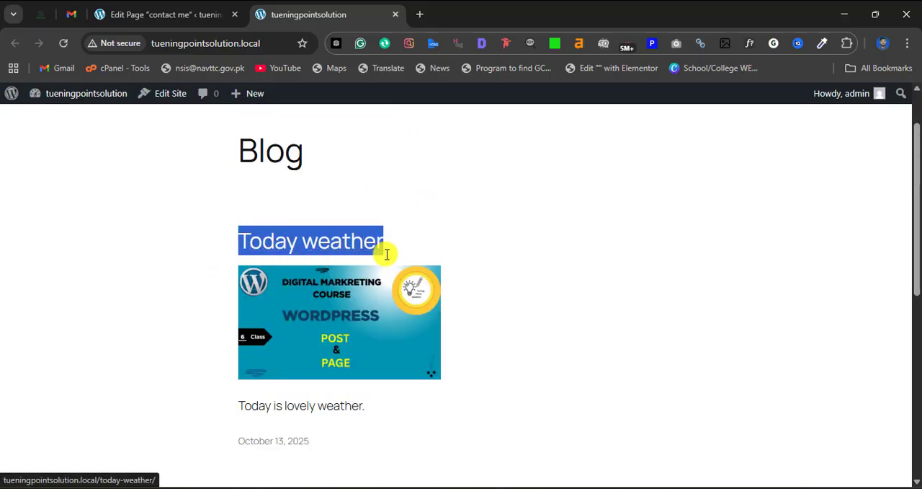
{"action": "left_click_drag", "start_coordinate": [375, 405], "coordinate": [229, 251]}
{"action": "scroll", "coordinate": [238, 250], "scroll_direction": "up", "scroll_amount": 1}
{"action": "left_click", "coordinate": [370, 259]}
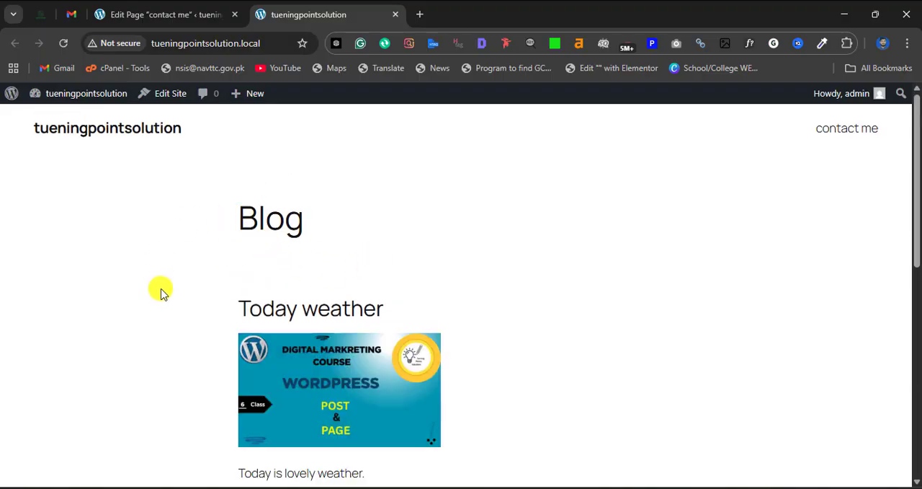
{"action": "scroll", "coordinate": [173, 307], "scroll_direction": "down", "scroll_amount": 3}
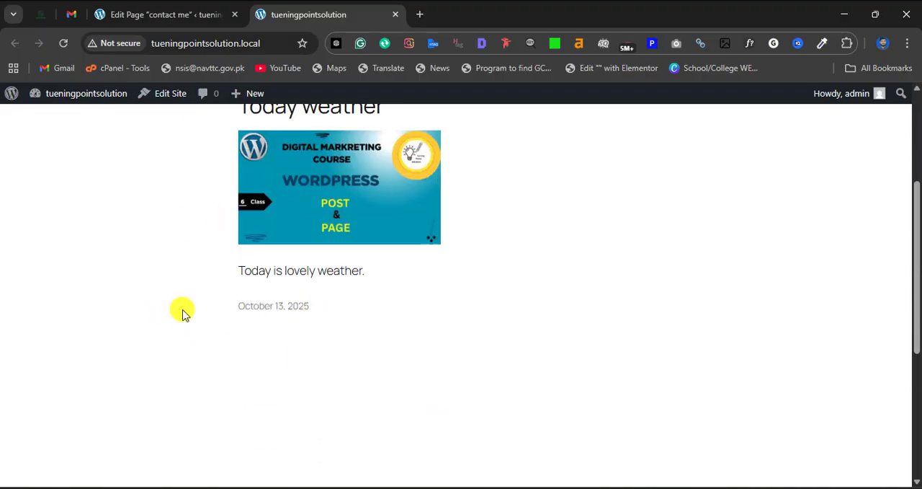
{"action": "scroll", "coordinate": [181, 309], "scroll_direction": "up", "scroll_amount": 3}
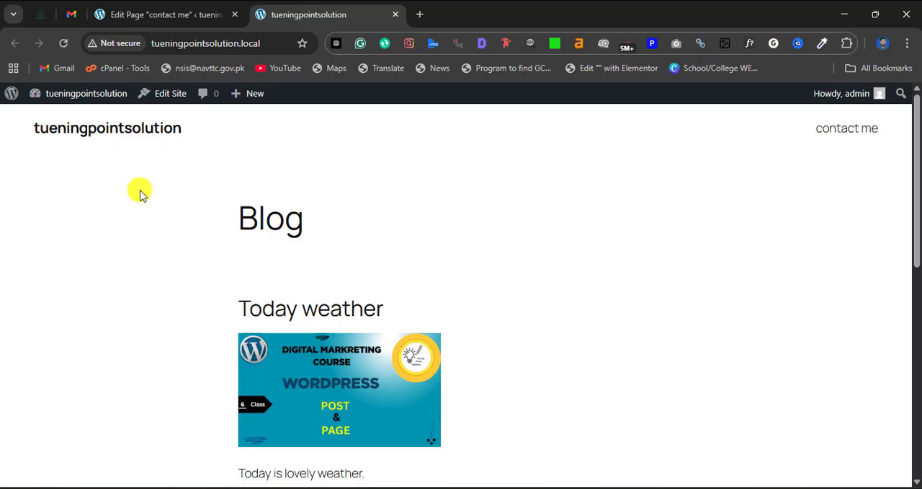
- Open the "contact me" page from the live site's header and check its title and body text
{"action": "left_click", "coordinate": [840, 134]}
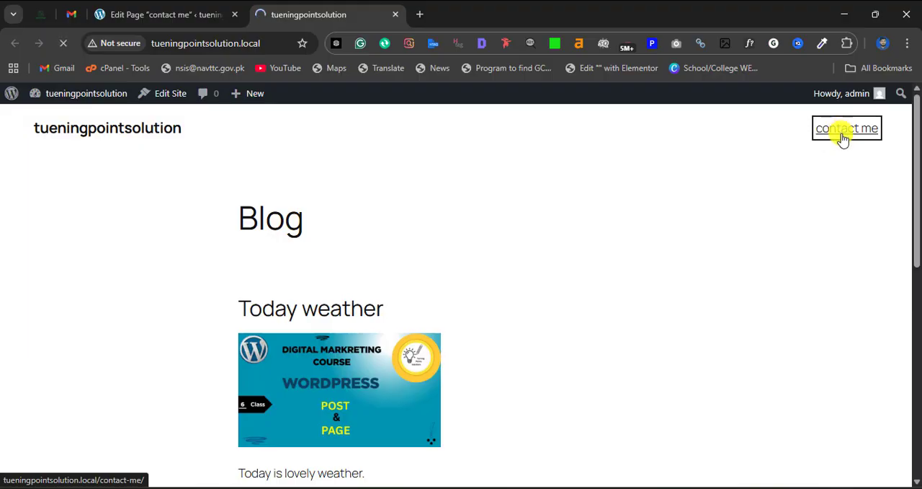
{"action": "left_click_drag", "start_coordinate": [469, 310], "coordinate": [191, 251]}
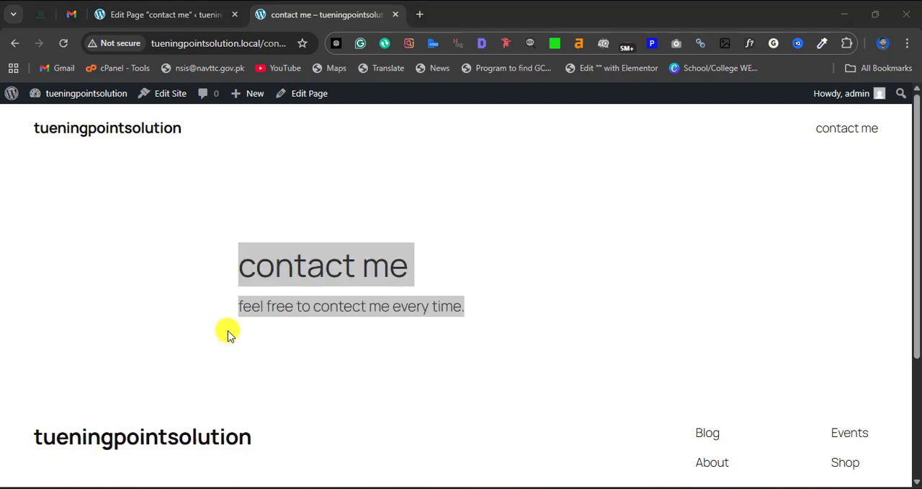
- Return to the "contact me" page editor, insert the WordPress "POST & PAGE" image from the media library below the text, and update the page
{"action": "left_click", "coordinate": [118, 12]}
{"action": "scroll", "coordinate": [209, 339], "scroll_direction": "down", "scroll_amount": 2}
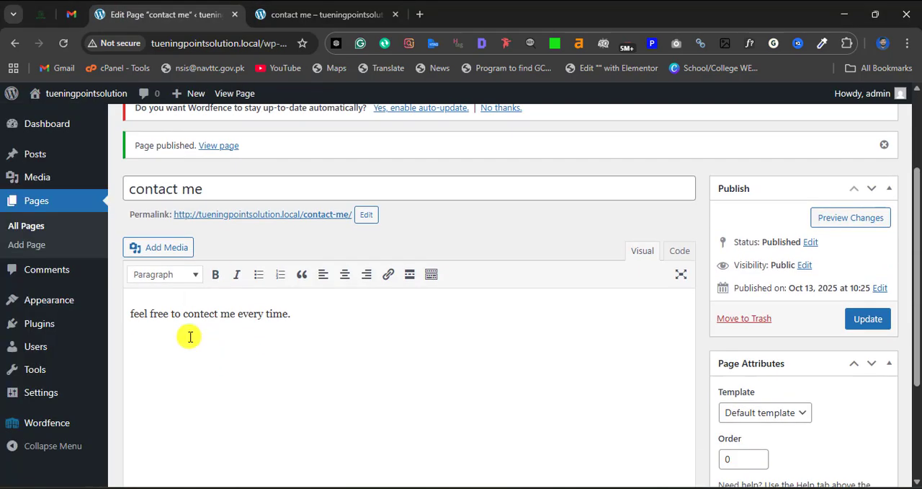
{"action": "left_click", "coordinate": [300, 320]}
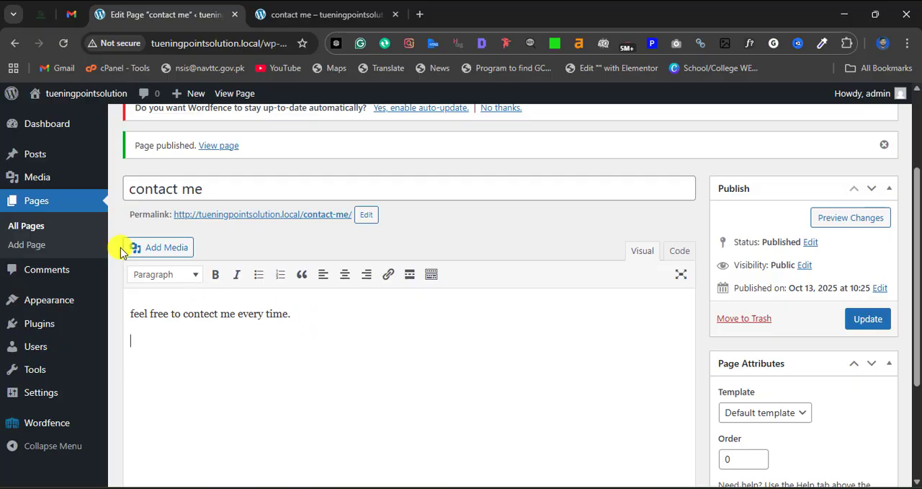
{"action": "left_click", "coordinate": [159, 247]}
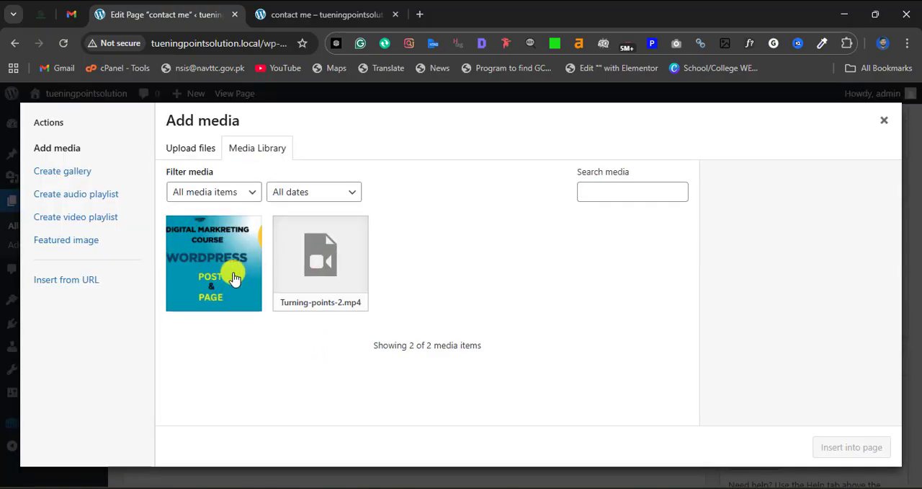
{"action": "left_click", "coordinate": [204, 275]}
{"action": "left_click", "coordinate": [859, 447]}
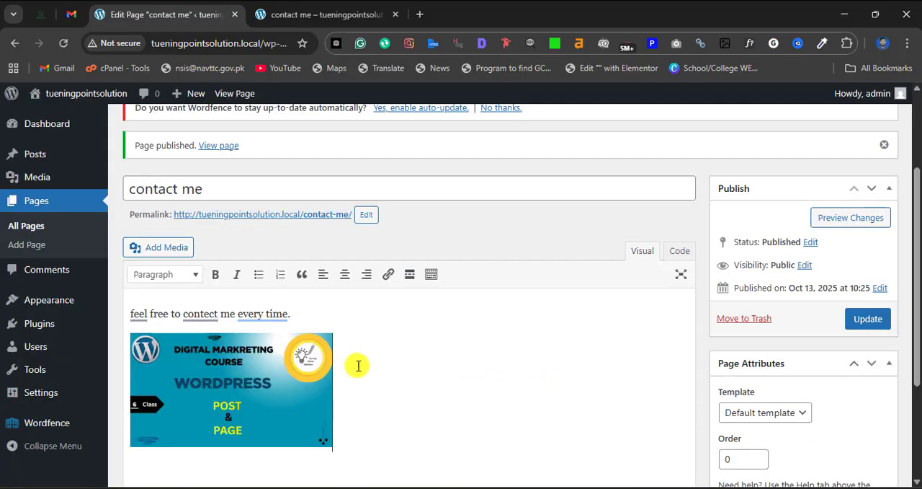
{"action": "scroll", "coordinate": [354, 365], "scroll_direction": "down", "scroll_amount": 1}
{"action": "scroll", "coordinate": [317, 336], "scroll_direction": "up", "scroll_amount": 1}
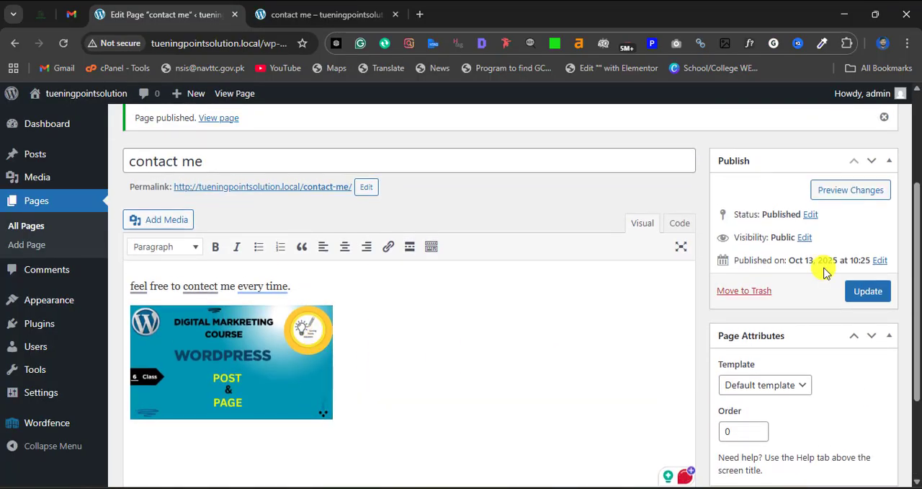
{"action": "left_click", "coordinate": [862, 290]}
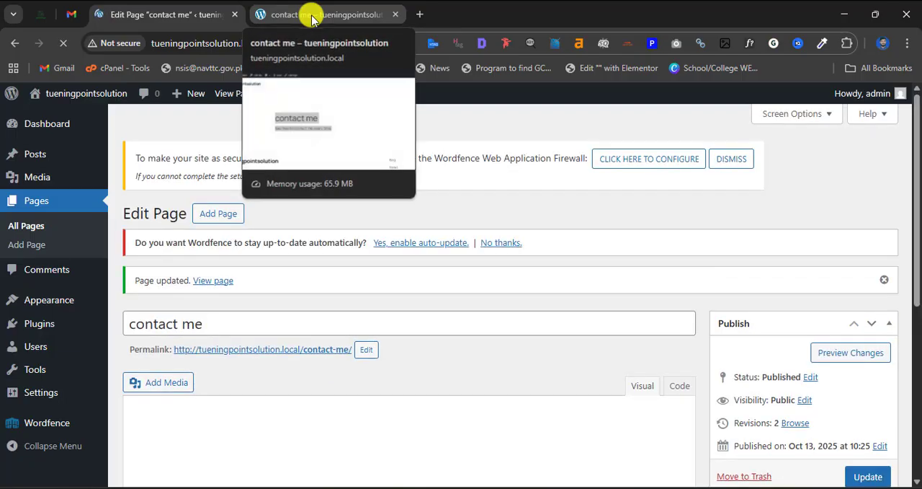
- Reload the live "contact me" page and check how the inserted image appears with the text
{"action": "left_click", "coordinate": [312, 20]}
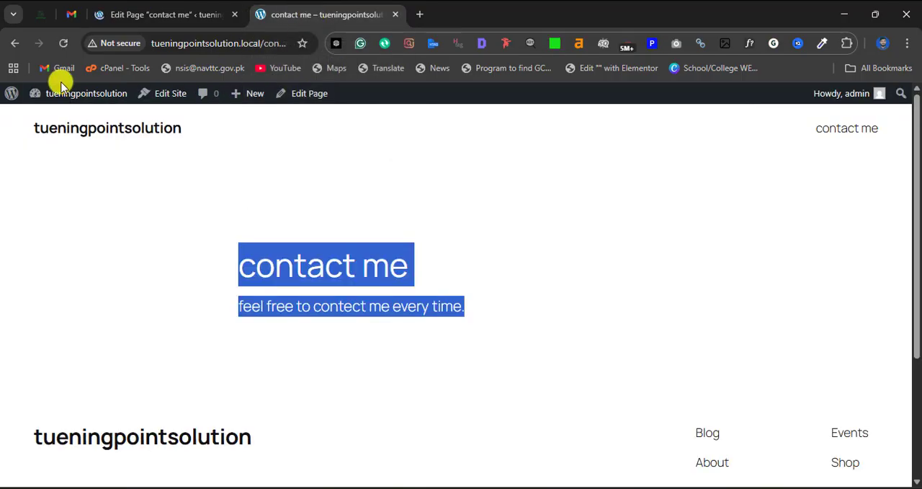
{"action": "left_click", "coordinate": [63, 43]}
{"action": "scroll", "coordinate": [353, 296], "scroll_direction": "down", "scroll_amount": 4}
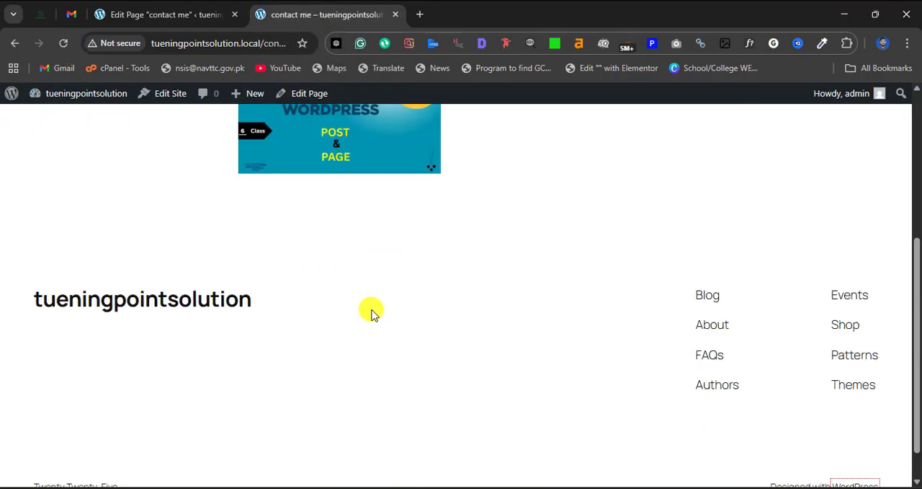
{"action": "scroll", "coordinate": [371, 311], "scroll_direction": "up", "scroll_amount": 3}
{"action": "left_click_drag", "start_coordinate": [461, 239], "coordinate": [216, 229]}
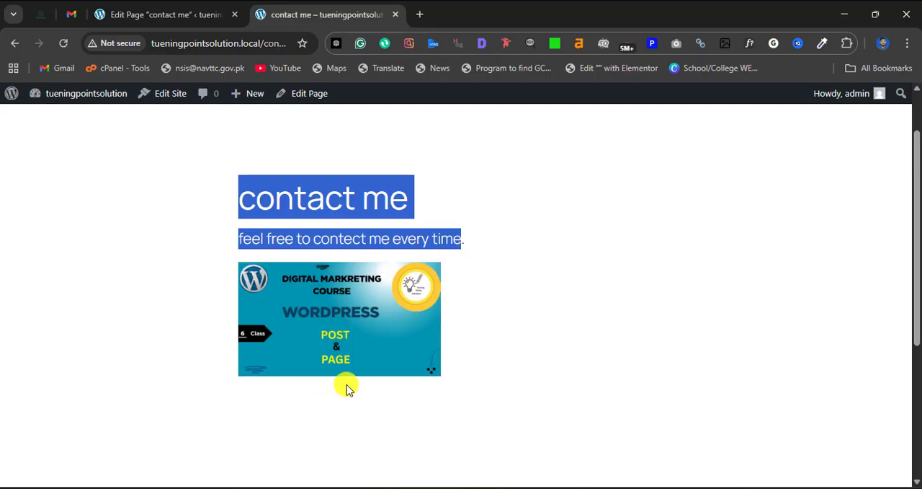
{"action": "scroll", "coordinate": [328, 353], "scroll_direction": "up", "scroll_amount": 1}
- Return to the admin area, review the "contact me" page in the editor, and open the list of all posts
{"action": "left_click", "coordinate": [221, 10]}
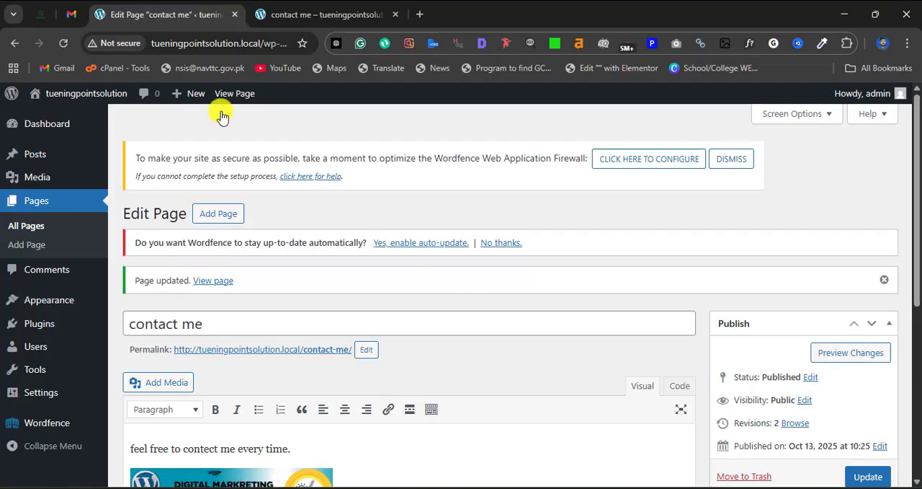
{"action": "scroll", "coordinate": [170, 314], "scroll_direction": "down", "scroll_amount": 3}
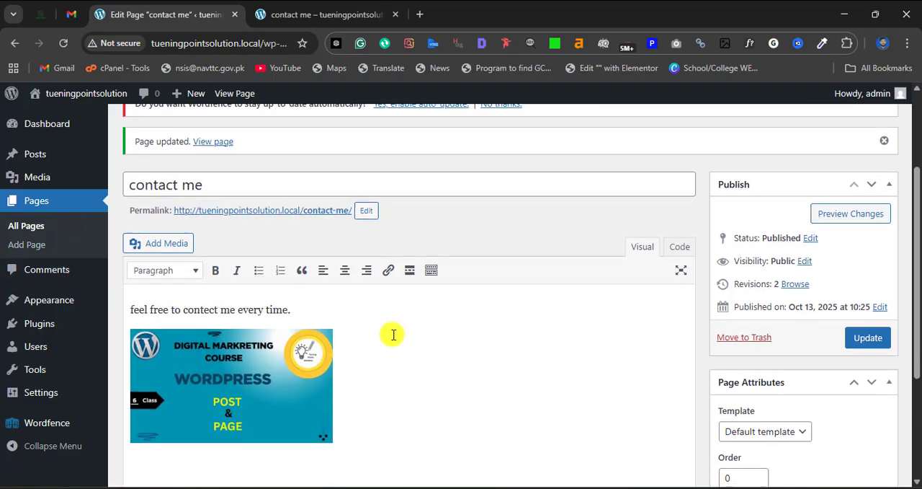
{"action": "scroll", "coordinate": [391, 333], "scroll_direction": "down", "scroll_amount": 2}
{"action": "left_click", "coordinate": [35, 153]}
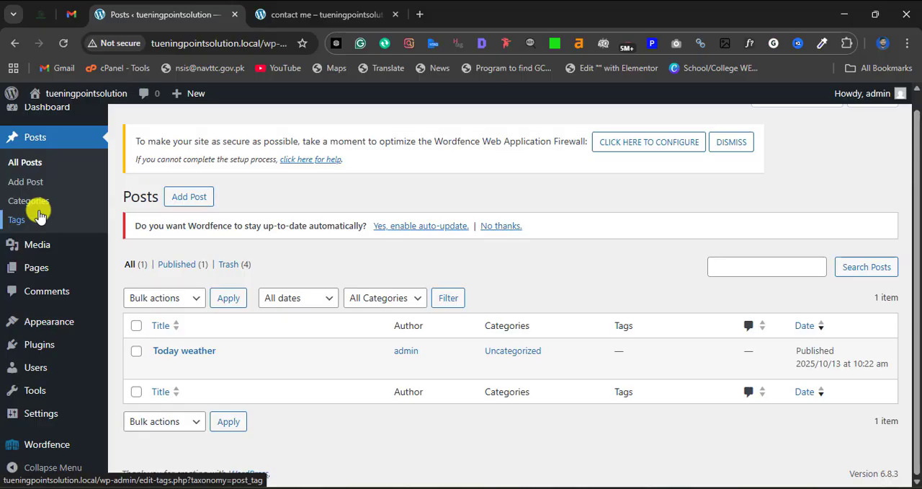
- Go back to the live "contact me" page and examine its heading, text and image as a static page example
{"action": "left_click", "coordinate": [305, 16]}
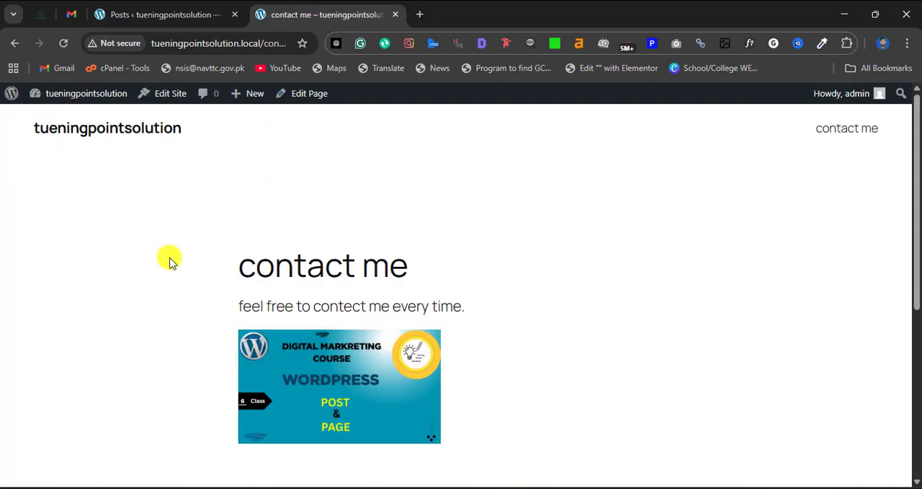
{"action": "left_click_drag", "start_coordinate": [171, 263], "coordinate": [455, 318]}
{"action": "scroll", "coordinate": [383, 358], "scroll_direction": "down", "scroll_amount": 1}
{"action": "left_click_drag", "start_coordinate": [241, 266], "coordinate": [469, 336]}
{"action": "scroll", "coordinate": [436, 319], "scroll_direction": "up", "scroll_amount": 1}
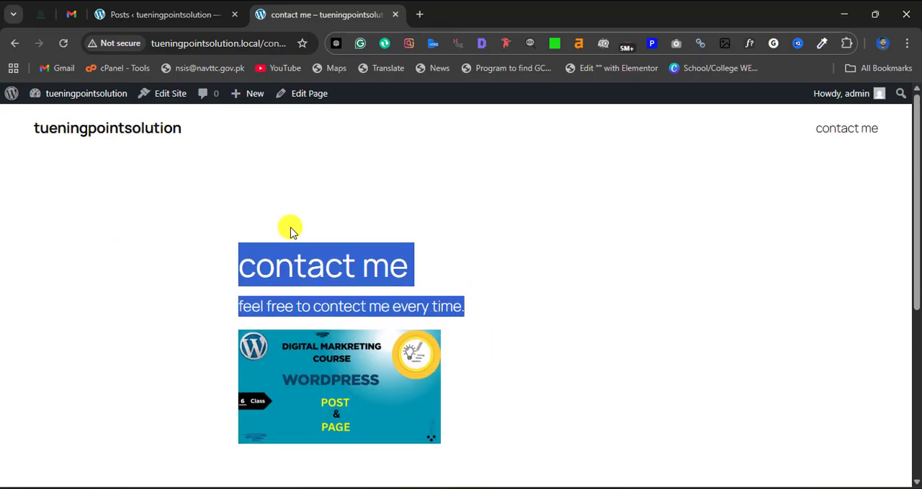
{"action": "left_click", "coordinate": [485, 324]}
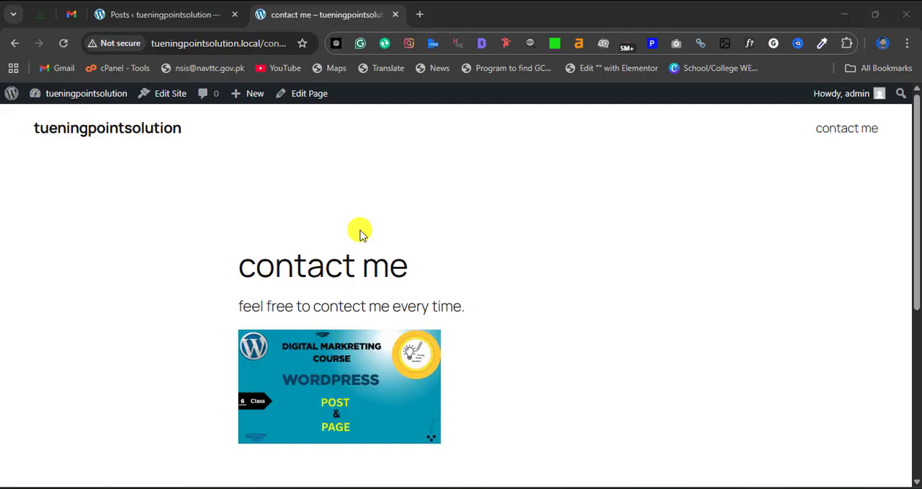
- Open propakistani.pk in a new browser tab, look over its homepage, and decline the offer to receive notifications
{"action": "left_click", "coordinate": [421, 17]}
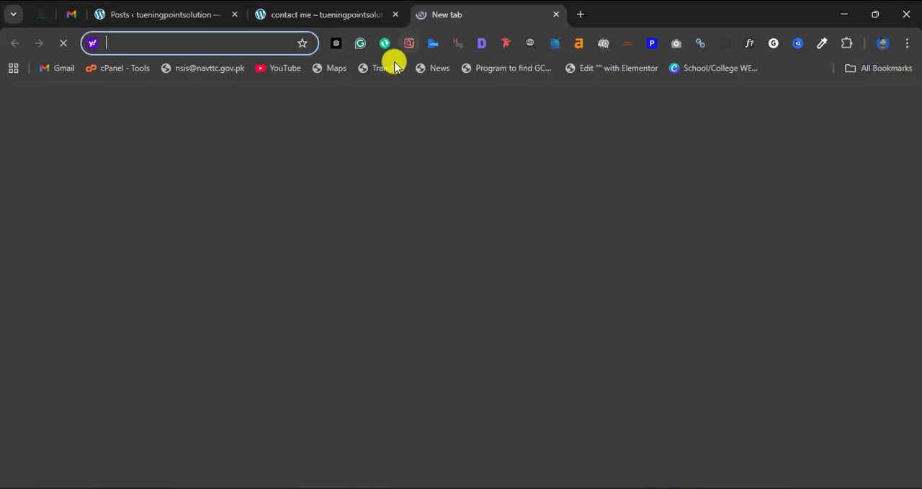
{"action": "type", "text": "pro"}
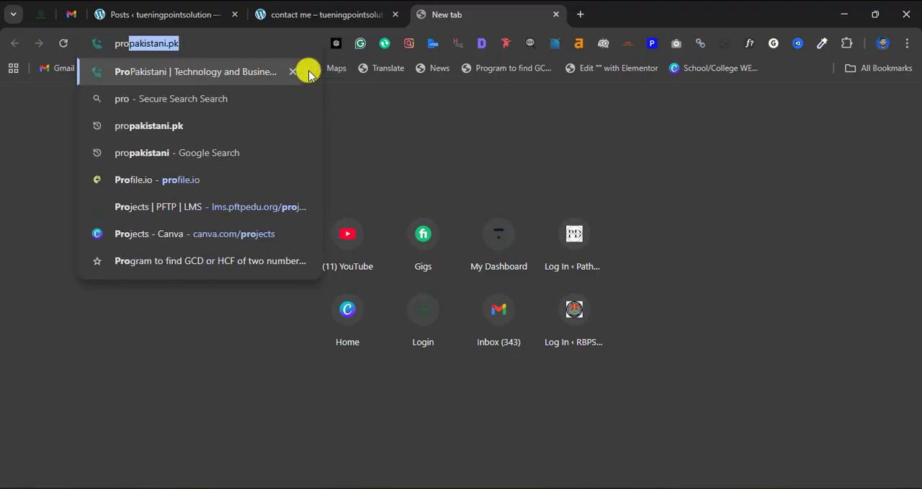
{"action": "key", "text": "Return"}
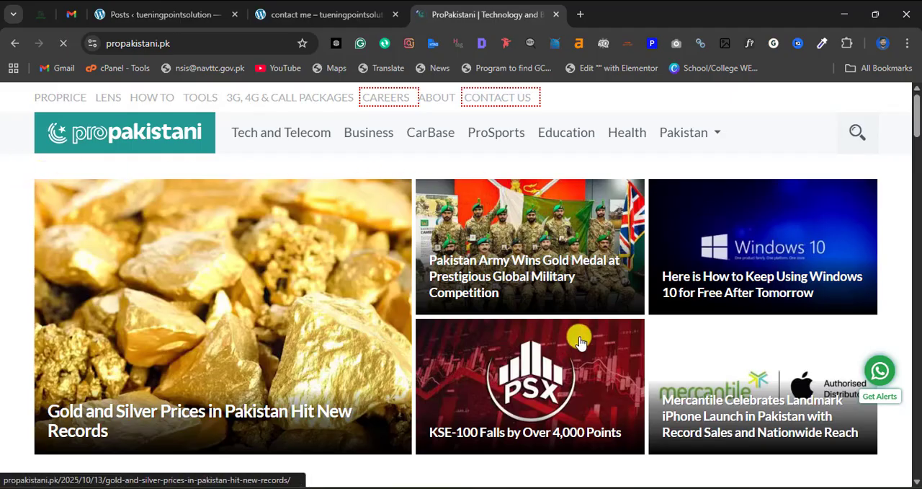
{"action": "scroll", "coordinate": [465, 350], "scroll_direction": "down", "scroll_amount": 3}
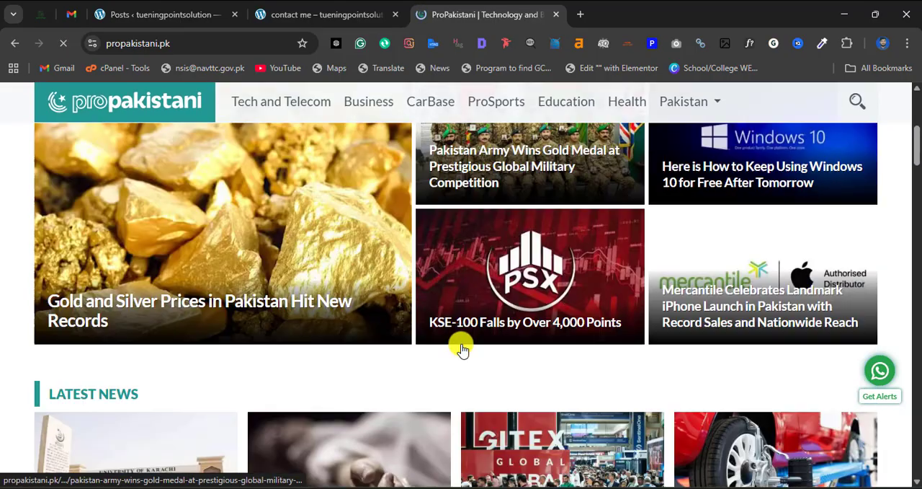
{"action": "scroll", "coordinate": [216, 295], "scroll_direction": "down", "scroll_amount": 3}
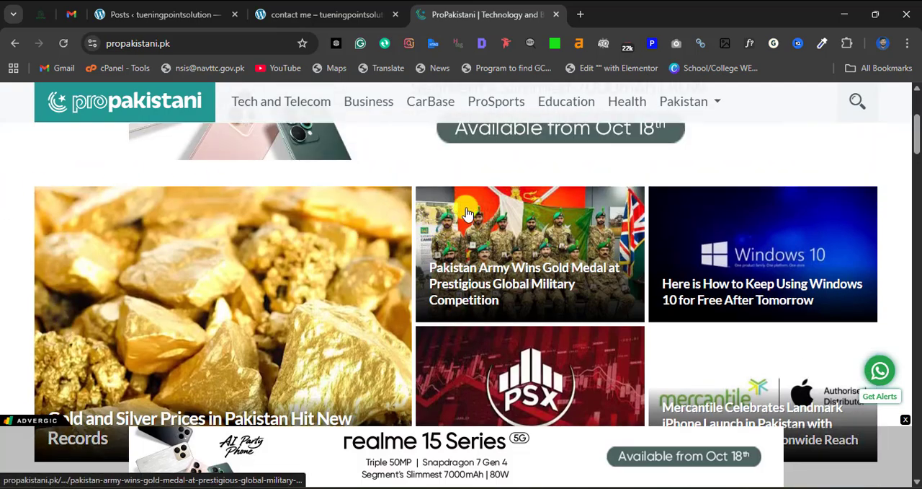
{"action": "scroll", "coordinate": [538, 326], "scroll_direction": "down", "scroll_amount": 2}
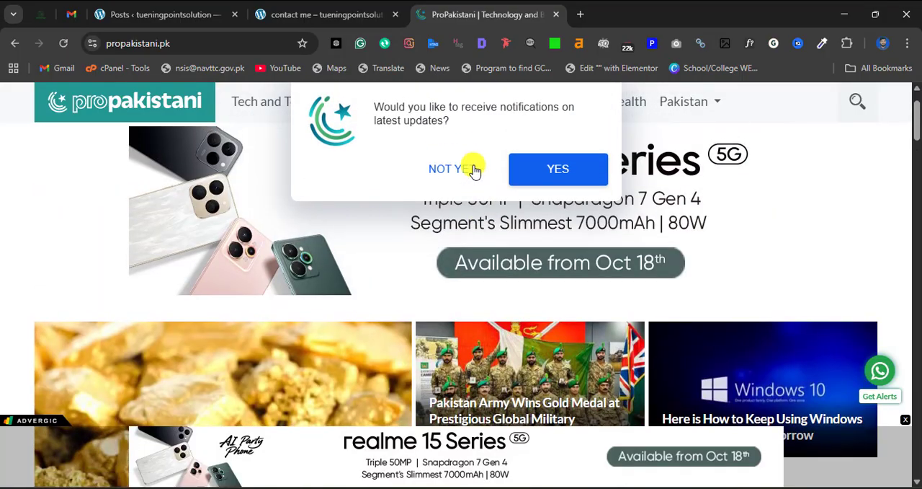
{"action": "left_click", "coordinate": [473, 169]}
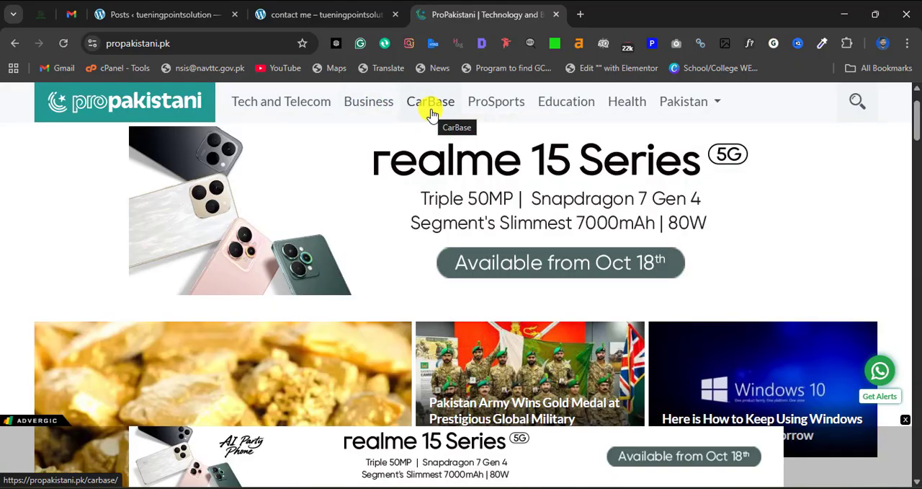
- Examine the ProPakistani homepage's category navigation, featured stories and Latest News section as examples of posts
{"action": "scroll", "coordinate": [336, 312], "scroll_direction": "down", "scroll_amount": 2}
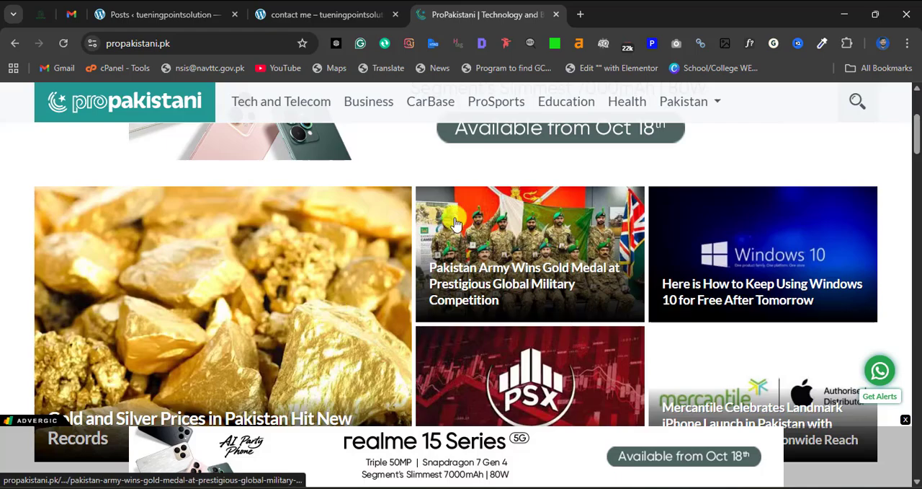
{"action": "scroll", "coordinate": [359, 265], "scroll_direction": "up", "scroll_amount": 3}
{"action": "scroll", "coordinate": [261, 264], "scroll_direction": "down", "scroll_amount": 3}
{"action": "scroll", "coordinate": [151, 272], "scroll_direction": "up", "scroll_amount": 2}
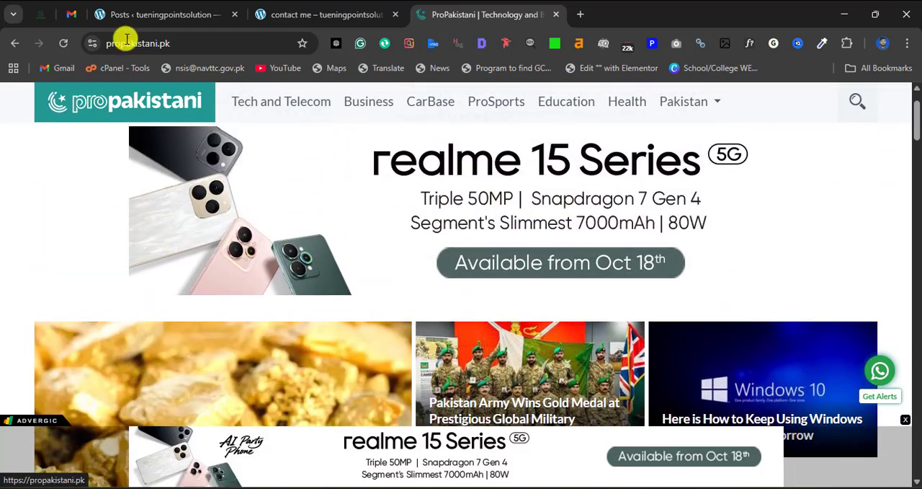
{"action": "scroll", "coordinate": [216, 245], "scroll_direction": "down", "scroll_amount": 2}
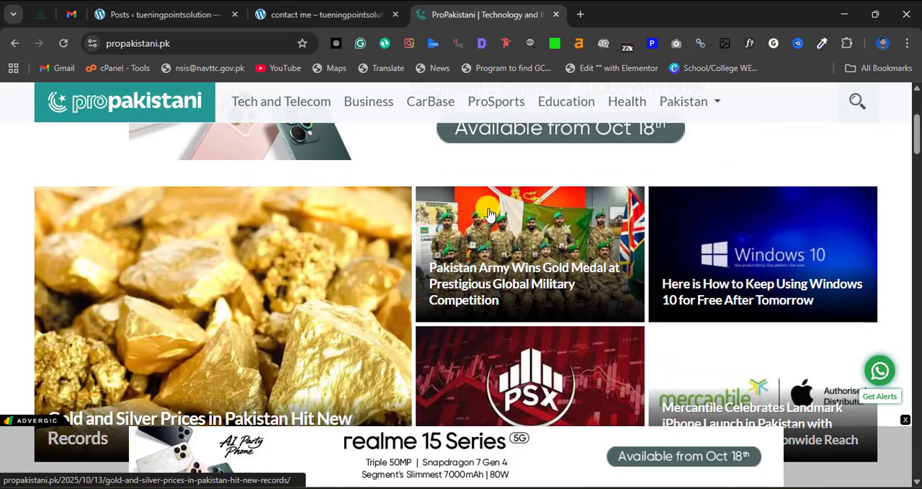
{"action": "scroll", "coordinate": [101, 204], "scroll_direction": "up", "scroll_amount": 3}
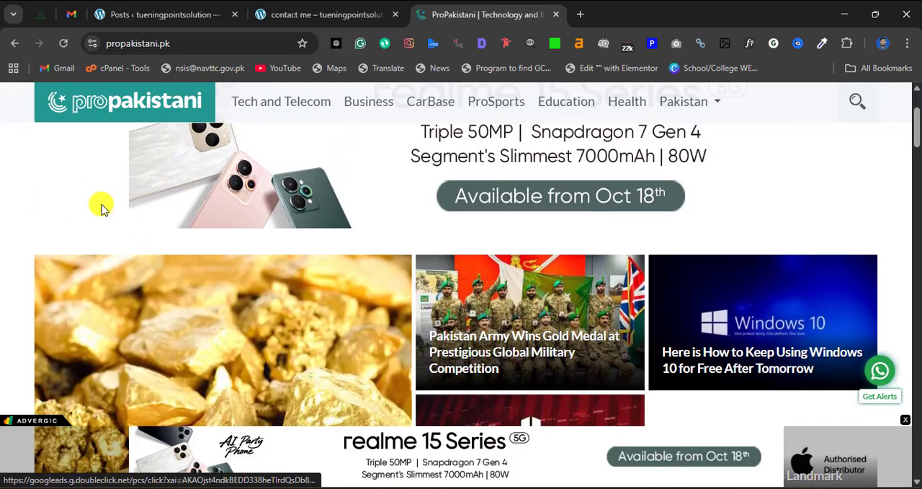
{"action": "scroll", "coordinate": [356, 309], "scroll_direction": "down", "scroll_amount": 4}
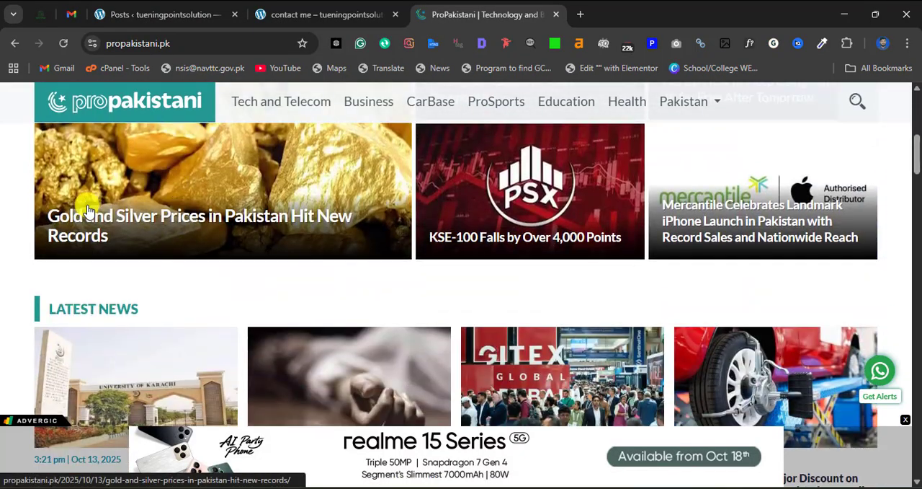
{"action": "scroll", "coordinate": [684, 295], "scroll_direction": "up", "scroll_amount": 3}
{"action": "scroll", "coordinate": [93, 175], "scroll_direction": "down", "scroll_amount": 4}
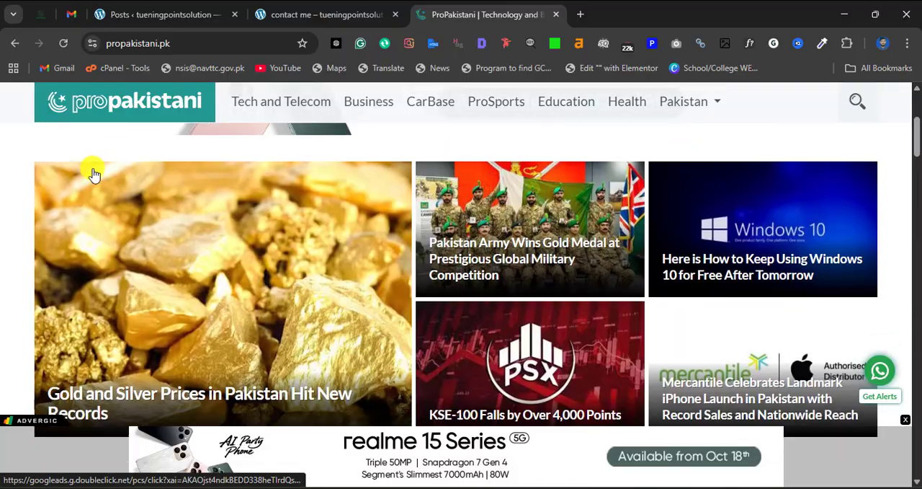
{"action": "scroll", "coordinate": [330, 341], "scroll_direction": "up", "scroll_amount": 7}
{"action": "scroll", "coordinate": [385, 367], "scroll_direction": "down", "scroll_amount": 3}
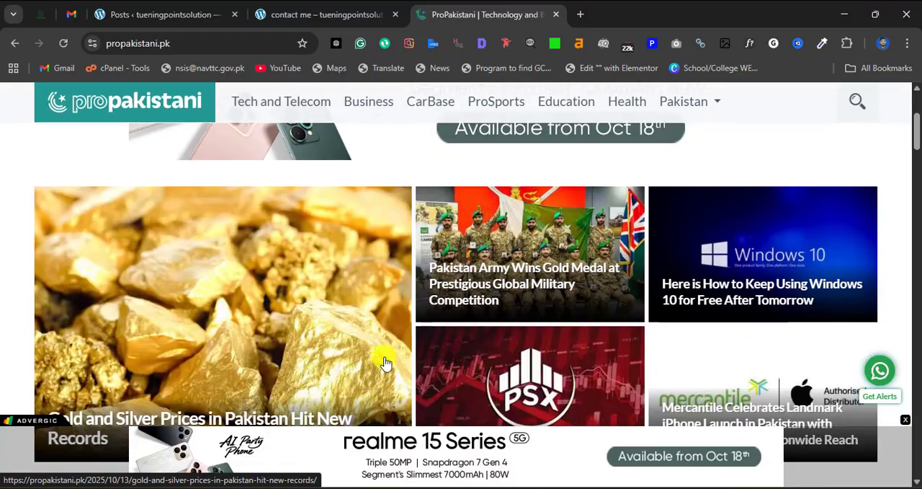
- Open ProPakistani's Contact Us page and examine its content as an example of a static page
{"action": "scroll", "coordinate": [450, 378], "scroll_direction": "up", "scroll_amount": 1}
{"action": "scroll", "coordinate": [451, 378], "scroll_direction": "up", "scroll_amount": 2}
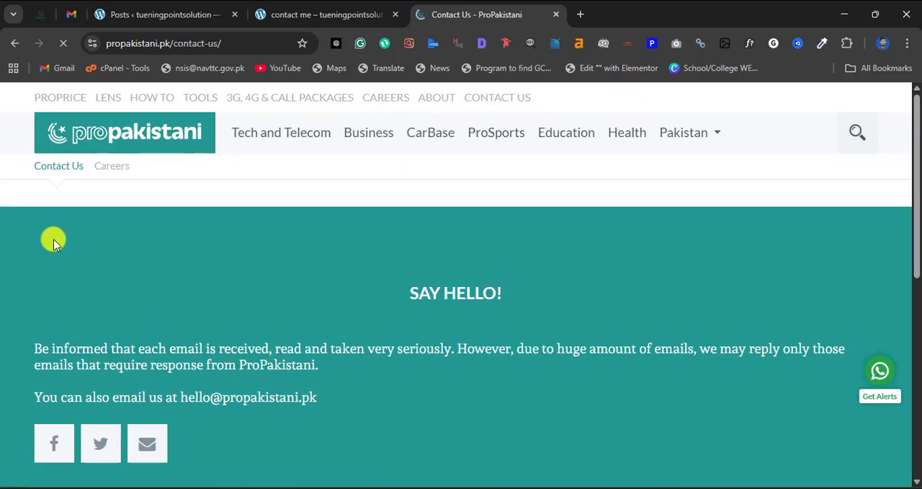
{"action": "scroll", "coordinate": [76, 268], "scroll_direction": "down", "scroll_amount": 4}
{"action": "scroll", "coordinate": [62, 301], "scroll_direction": "up", "scroll_amount": 3}
{"action": "scroll", "coordinate": [43, 281], "scroll_direction": "up", "scroll_amount": 1}
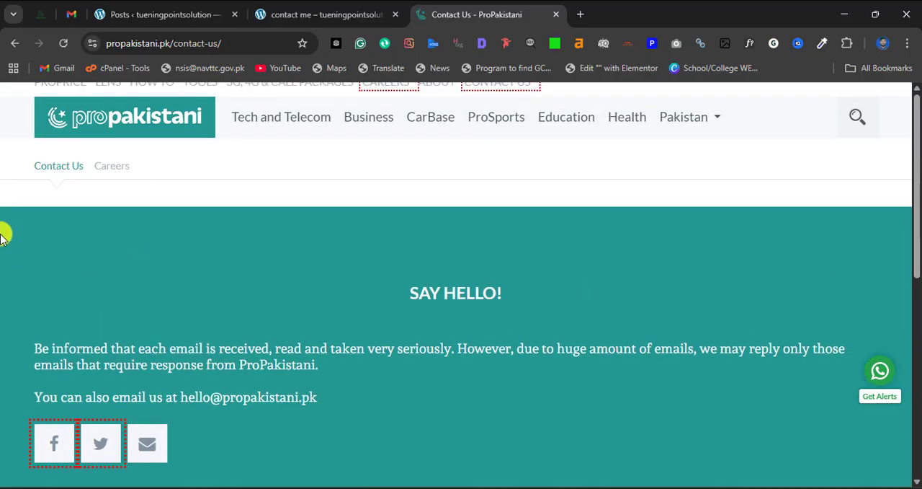